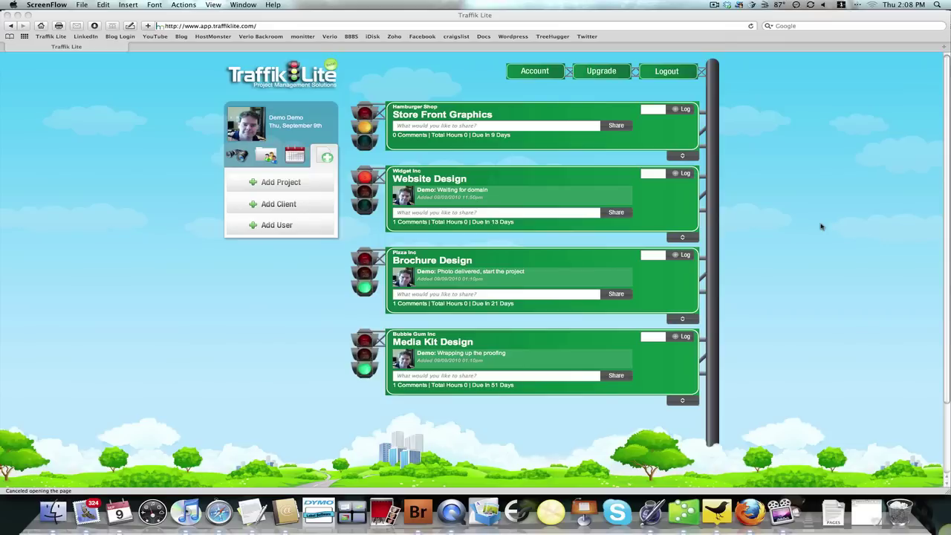
Step: Start a new Website Design project for client Bubble Gum Inc, assigned to the suggested team member
{"action": "left_click", "coordinate": [301, 188]}
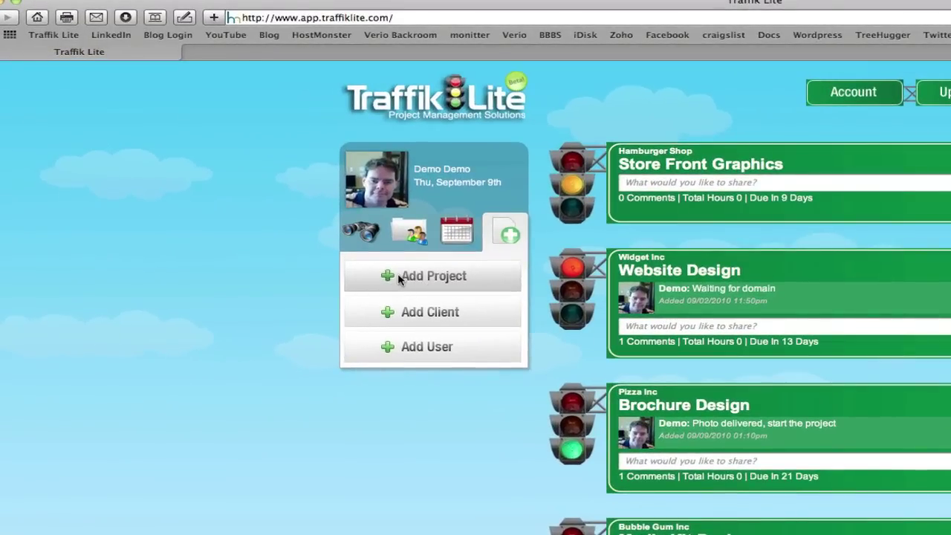
{"action": "left_click", "coordinate": [399, 278]}
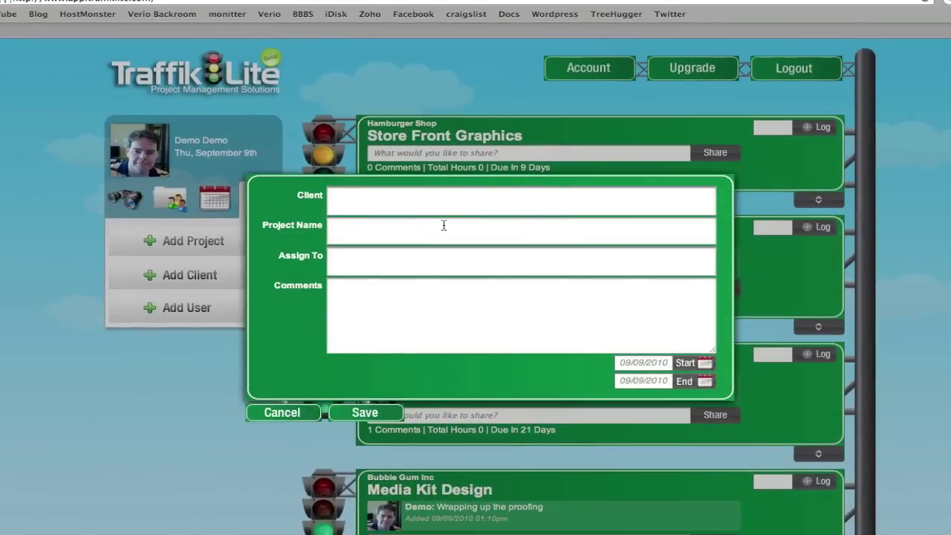
{"action": "left_click", "coordinate": [585, 224]}
{"action": "type", "text": "bub"}
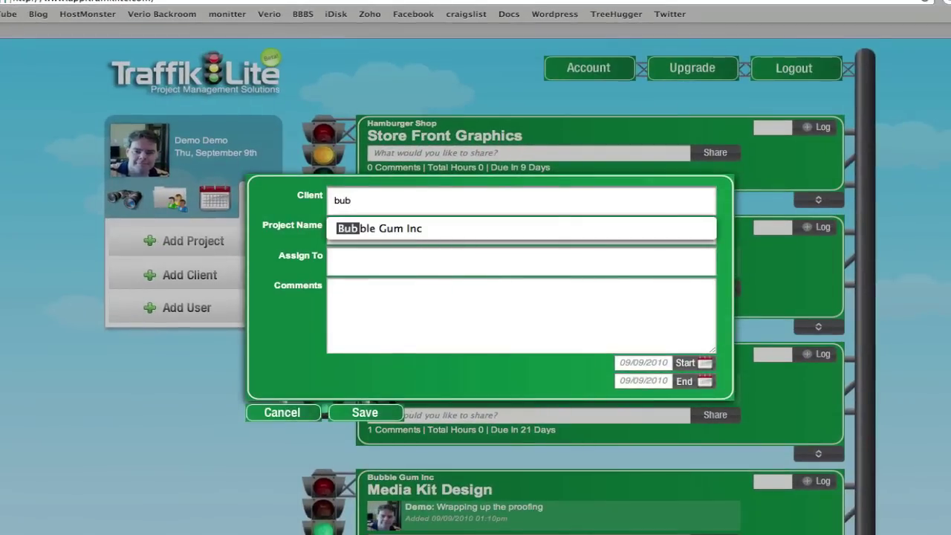
{"action": "left_click", "coordinate": [414, 226]}
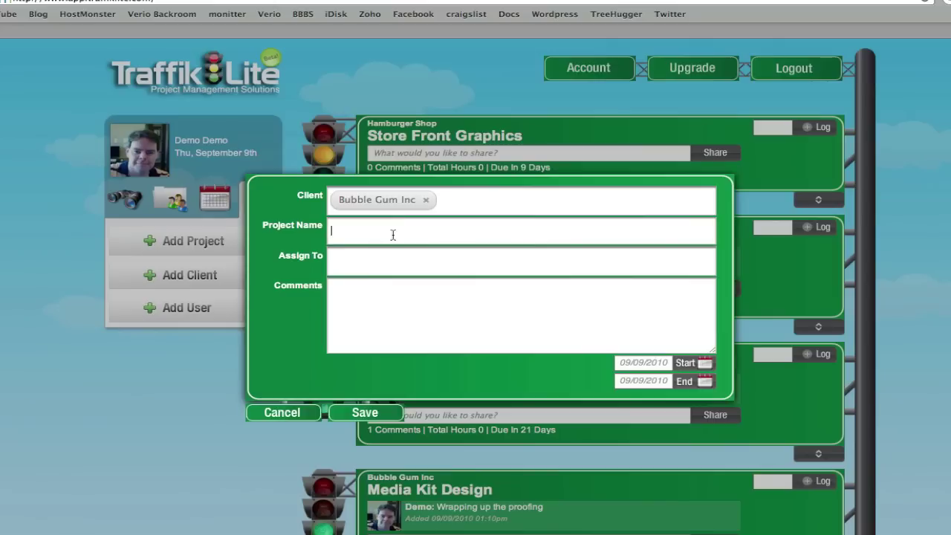
{"action": "type", "text": "Website Design"}
{"action": "key", "text": "Tab"}
{"action": "type", "text": "tim"}
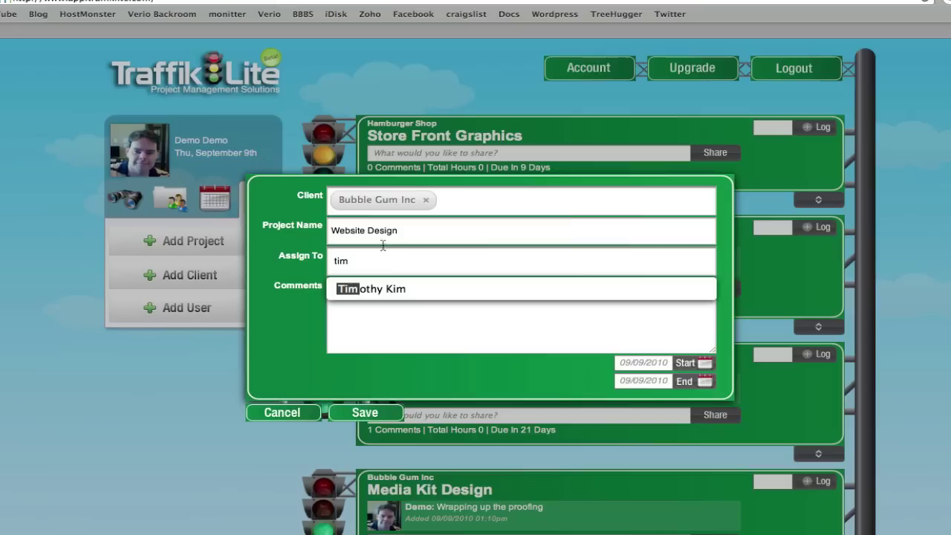
{"action": "left_click", "coordinate": [401, 290]}
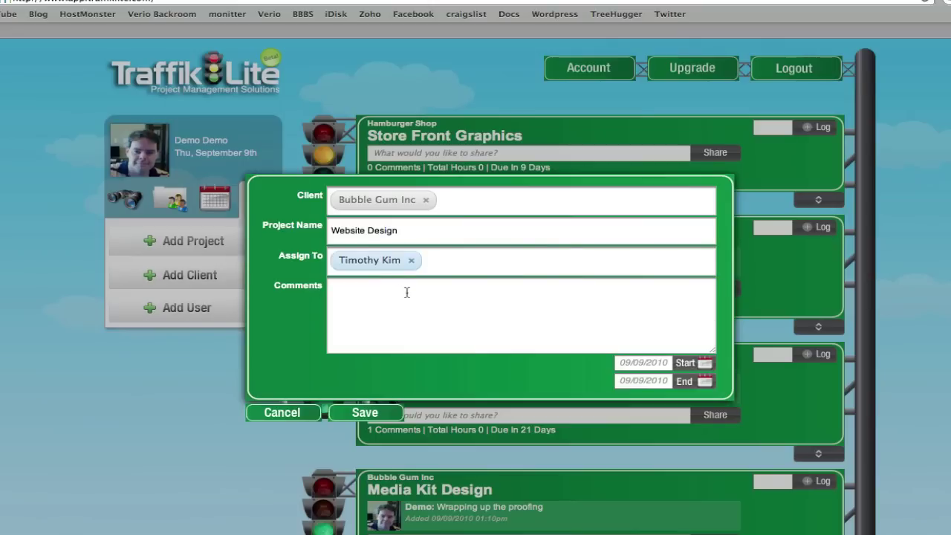
Step: Set the project to run from September 13 to September 15, 2010 and save it
{"action": "left_click", "coordinate": [410, 295]}
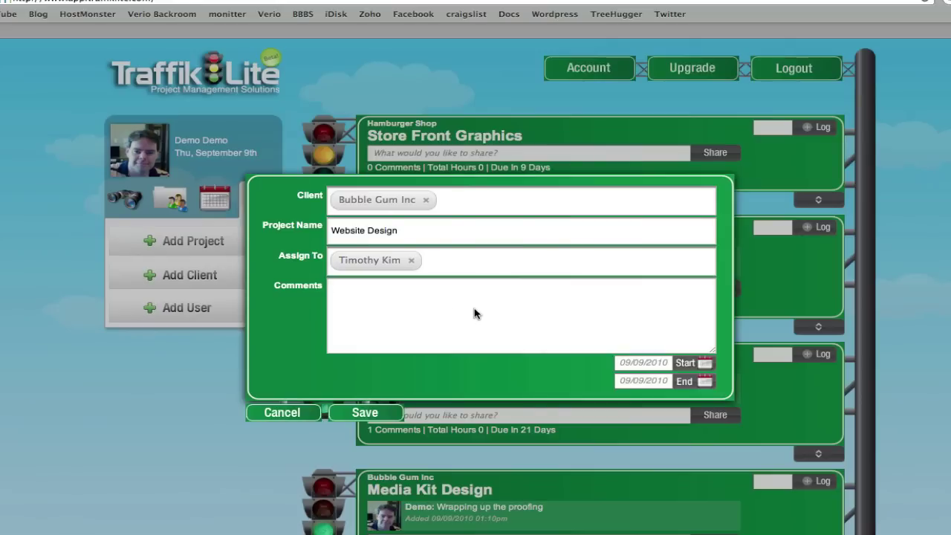
{"action": "left_click", "coordinate": [706, 364]}
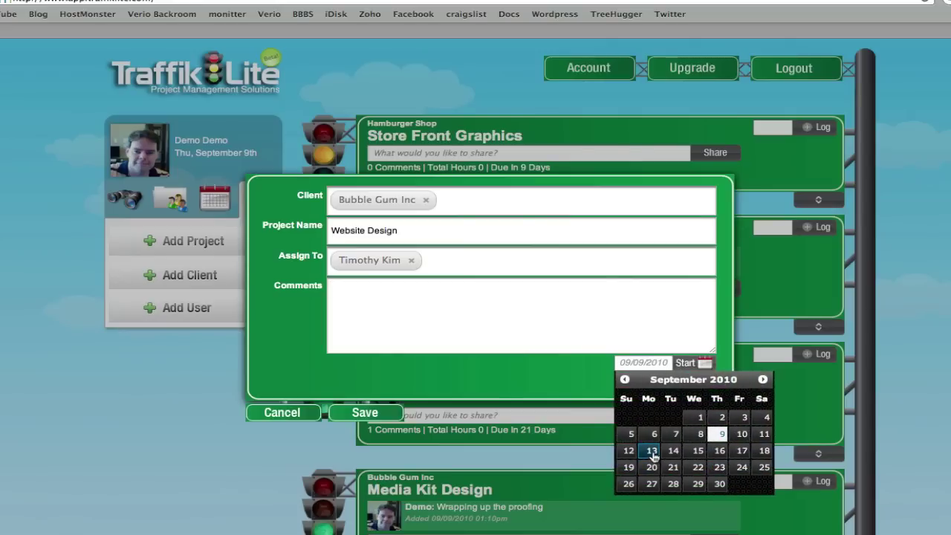
{"action": "left_click", "coordinate": [652, 452]}
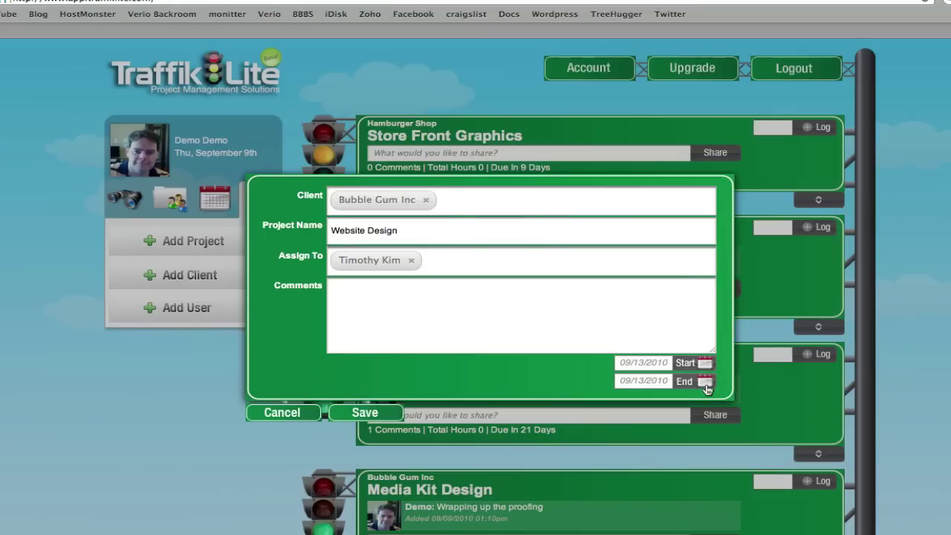
{"action": "left_click", "coordinate": [704, 383]}
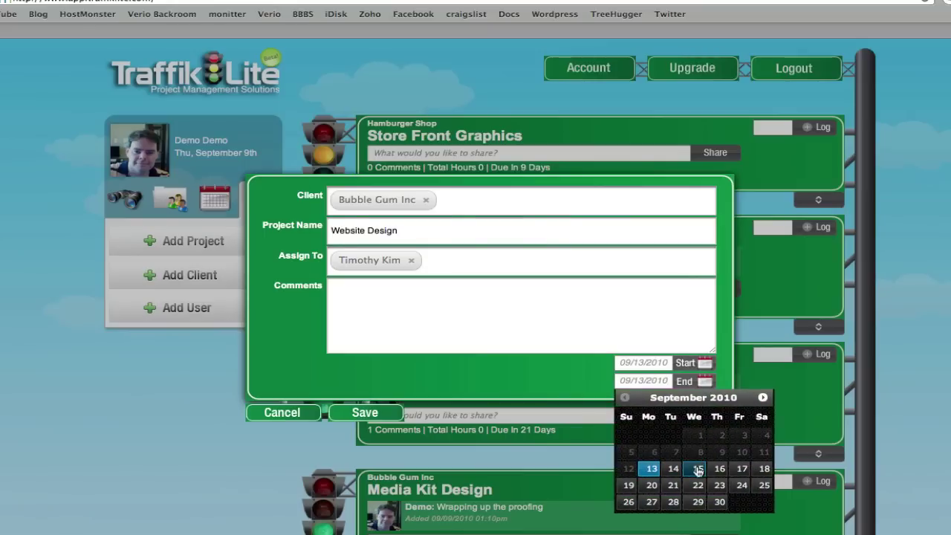
{"action": "left_click", "coordinate": [698, 469]}
{"action": "left_click", "coordinate": [356, 413]}
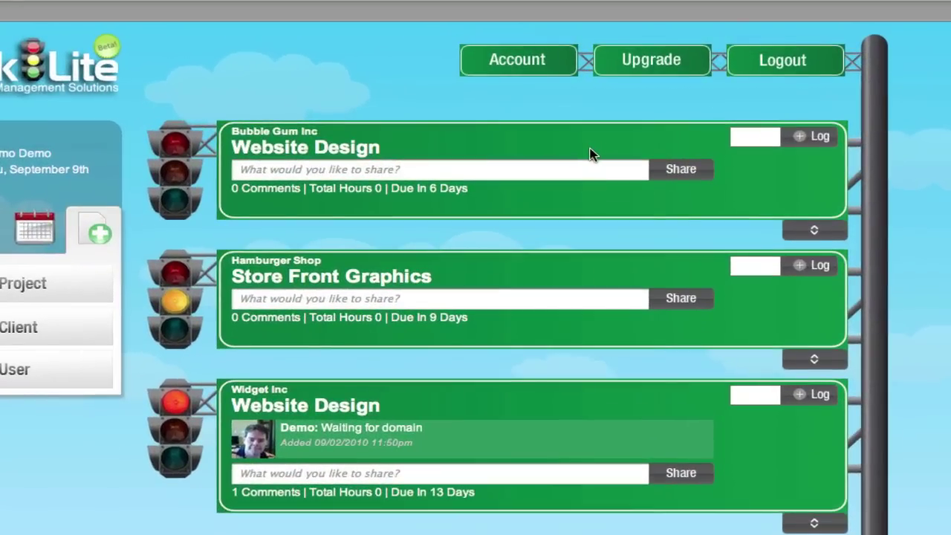
Step: Share the comments 'Testing Comment 1' and 'Testing again' on the Bubble Gum Inc Website Design card
{"action": "left_click", "coordinate": [340, 173]}
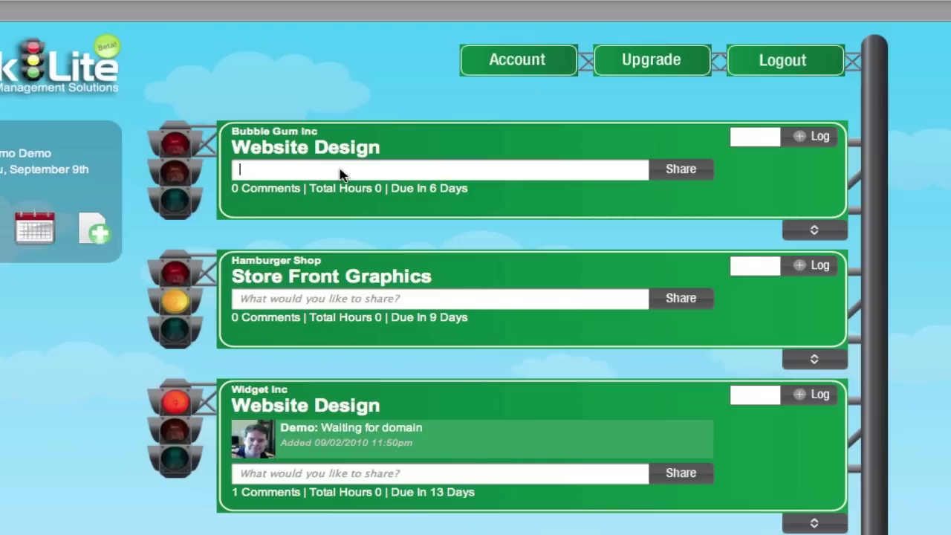
{"action": "type", "text": "Testing Comment 1"}
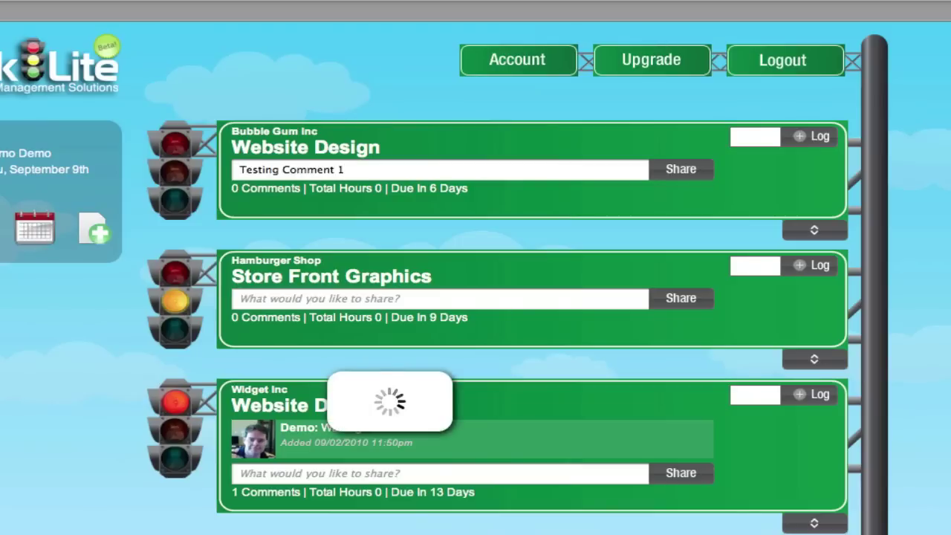
{"action": "key", "text": "Return"}
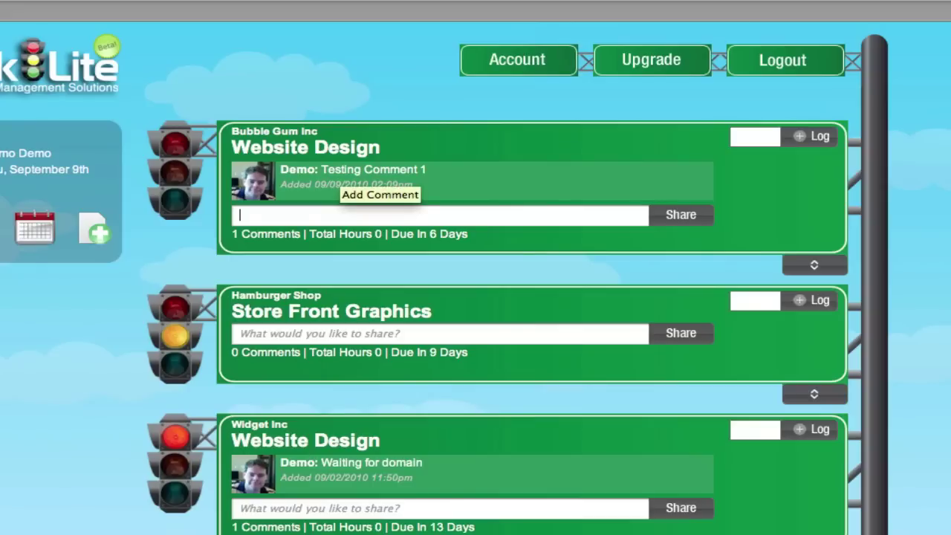
{"action": "type", "text": "Te"}
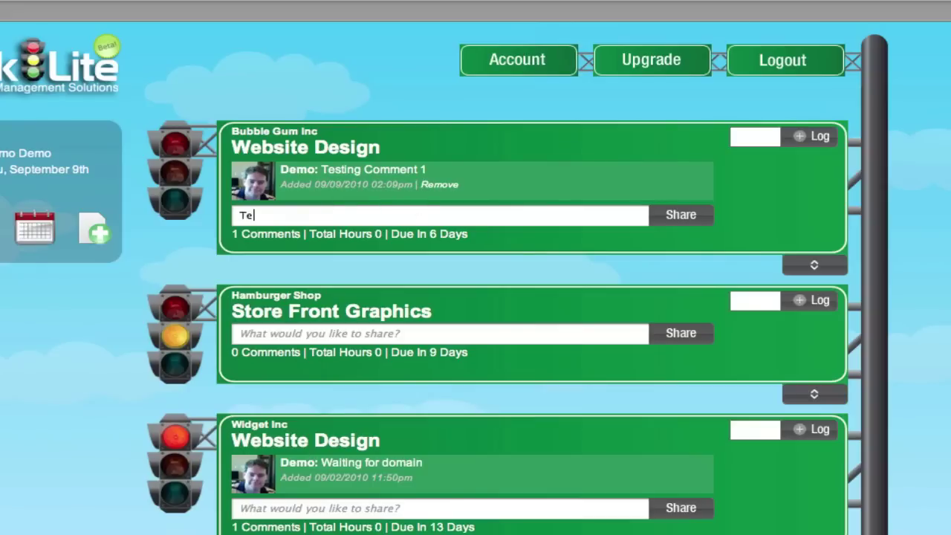
{"action": "type", "text": "sting again"}
{"action": "key", "text": "Return"}
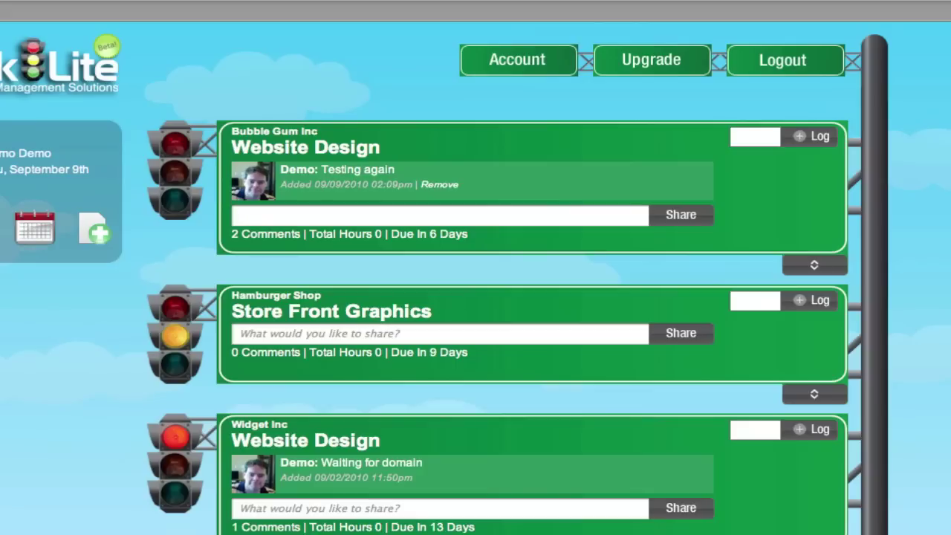
Step: Log 6.5 hours, then another 8 hours, on the Website Design project
{"action": "left_click", "coordinate": [764, 136]}
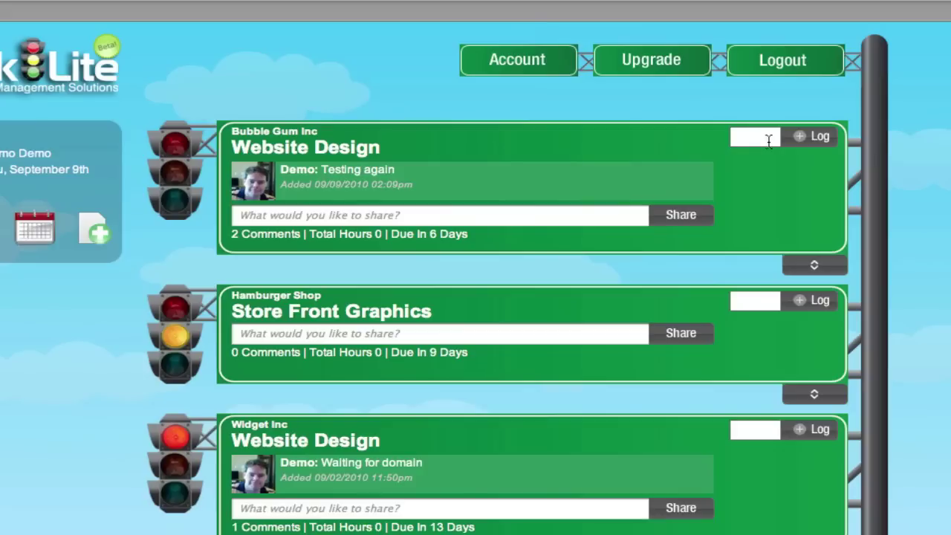
{"action": "type", "text": "6.5"}
{"action": "left_click", "coordinate": [814, 137]}
{"action": "left_click", "coordinate": [762, 138]}
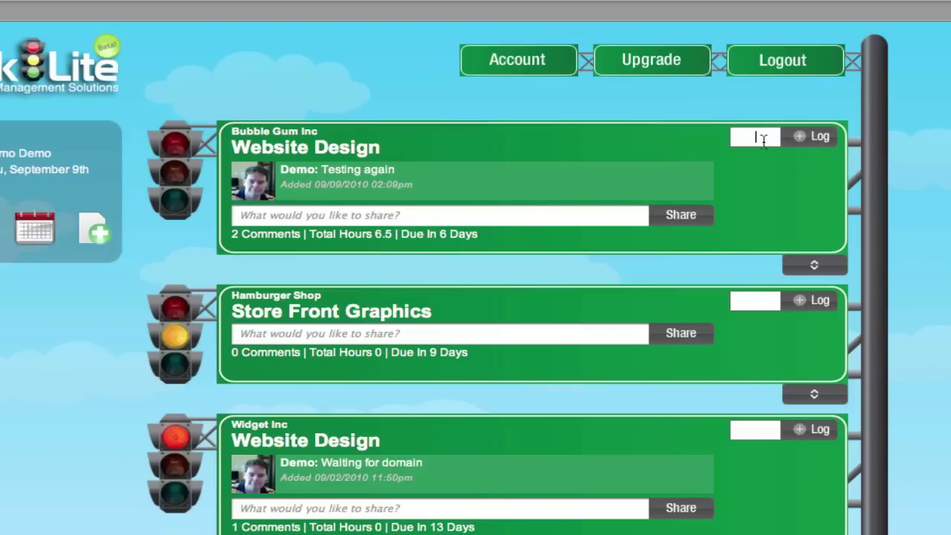
{"action": "type", "text": "8"}
{"action": "left_click", "coordinate": [806, 142]}
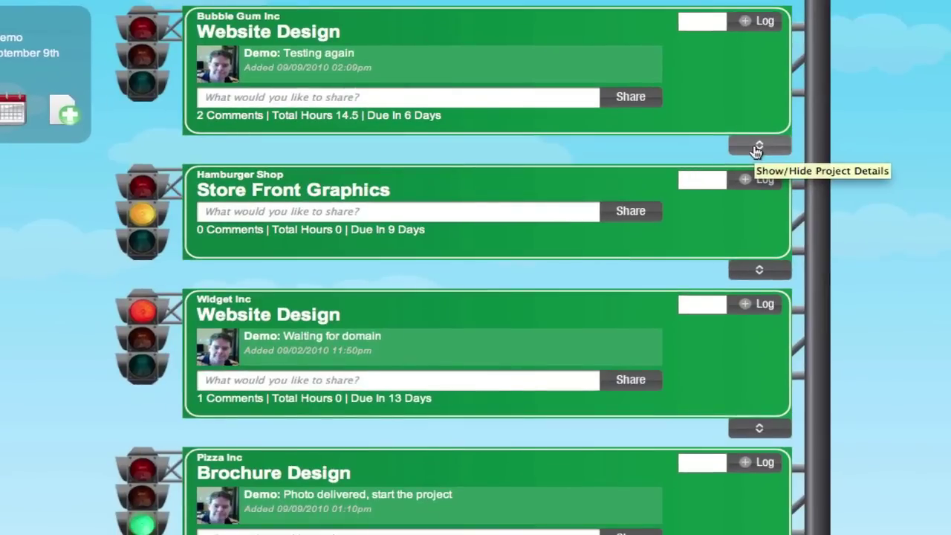
Step: Expand the Website Design project details and delete its 6.5-hour time entry
{"action": "left_click", "coordinate": [812, 269]}
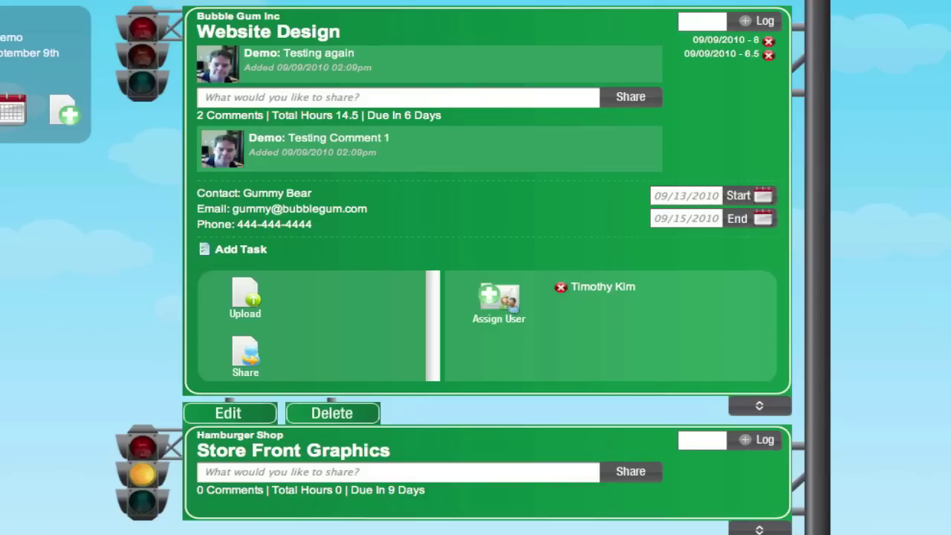
{"action": "left_click", "coordinate": [710, 22]}
{"action": "left_click", "coordinate": [770, 58]}
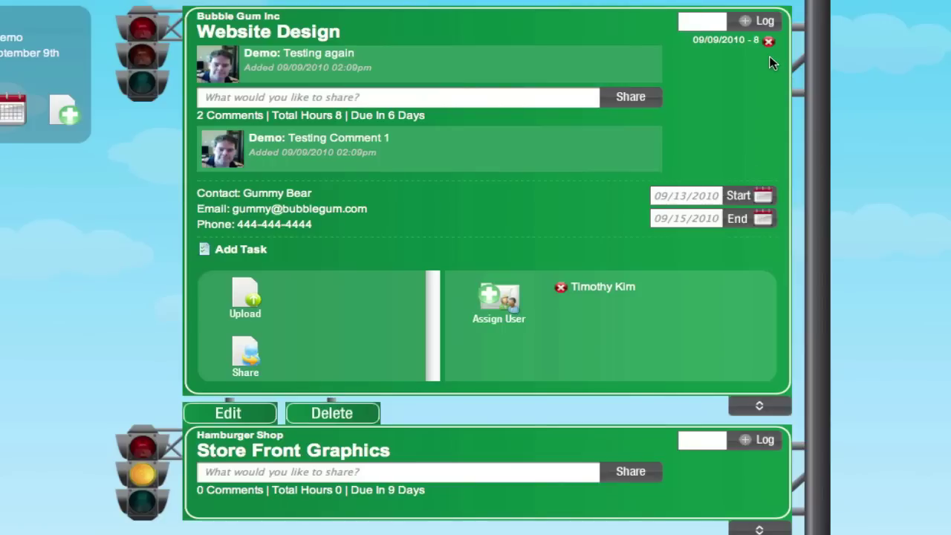
Step: Post the comment 'Testing comment feature in expanded mode' on the expanded project
{"action": "mouse_move", "coordinate": [323, 144]}
{"action": "left_click", "coordinate": [262, 96]}
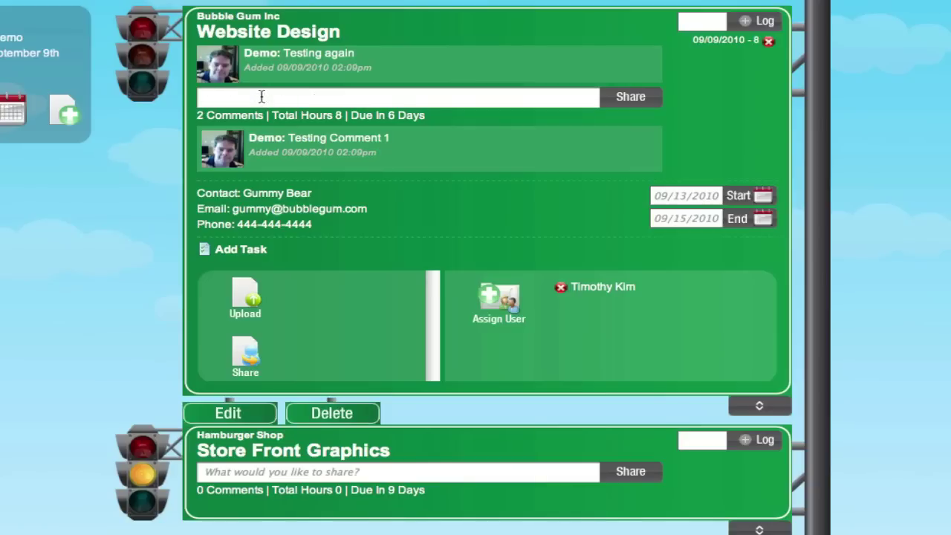
{"action": "type", "text": "Testing comment feature "}
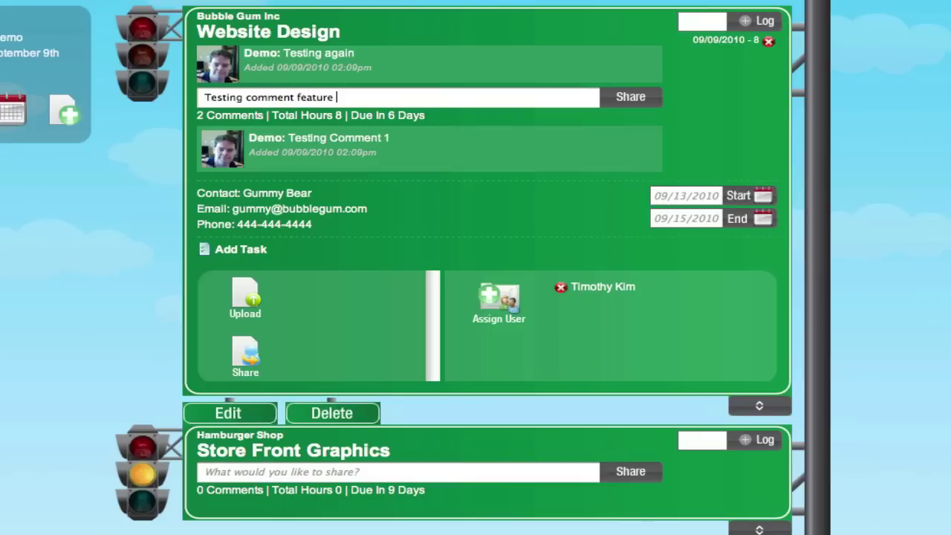
{"action": "type", "text": "in expanded mode"}
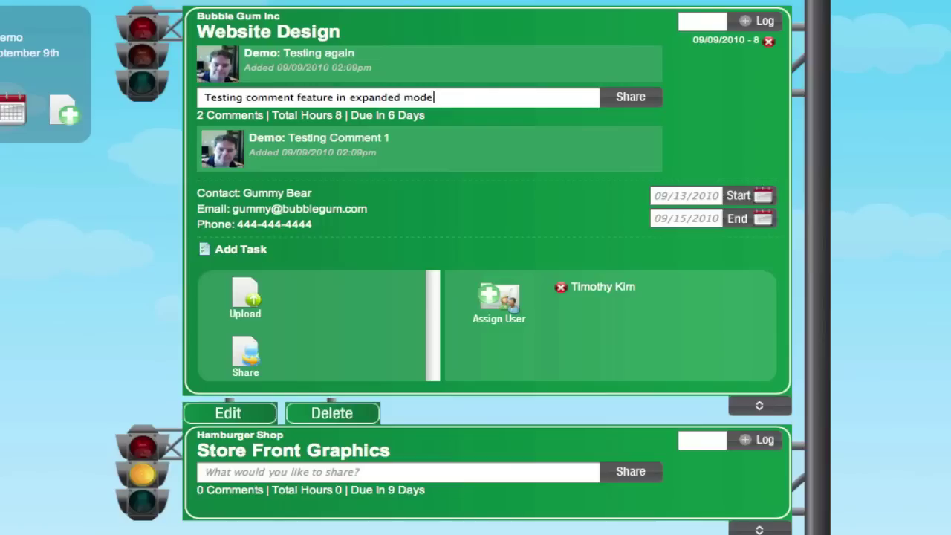
{"action": "key", "text": "Return"}
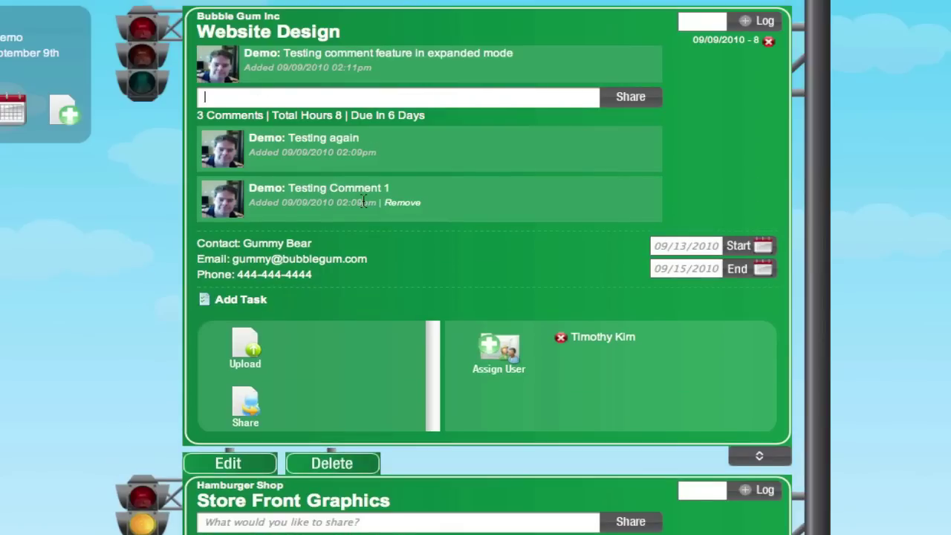
{"action": "mouse_move", "coordinate": [365, 61]}
{"action": "mouse_move", "coordinate": [312, 207]}
Step: Create the task 'Outline of the website' on the project and mark it complete
{"action": "left_click", "coordinate": [246, 301]}
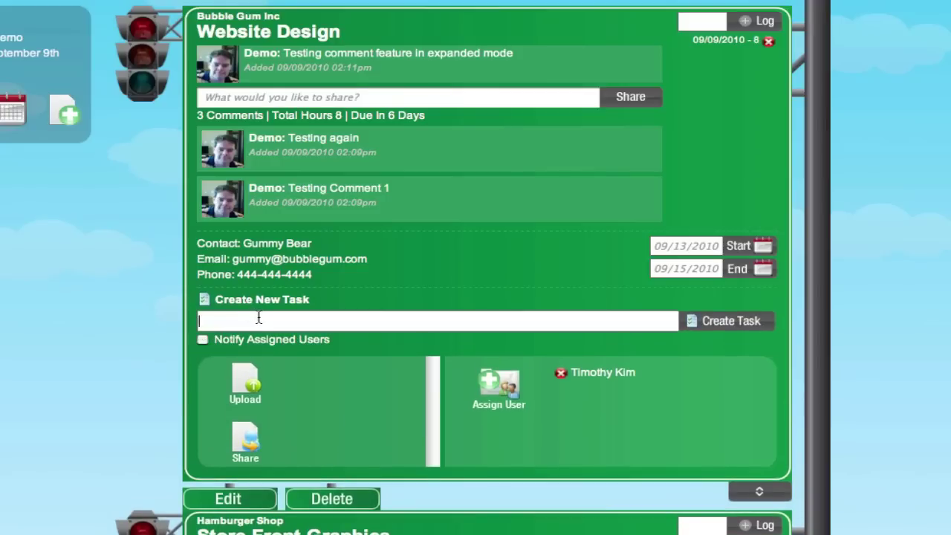
{"action": "type", "text": "Outline of the website"}
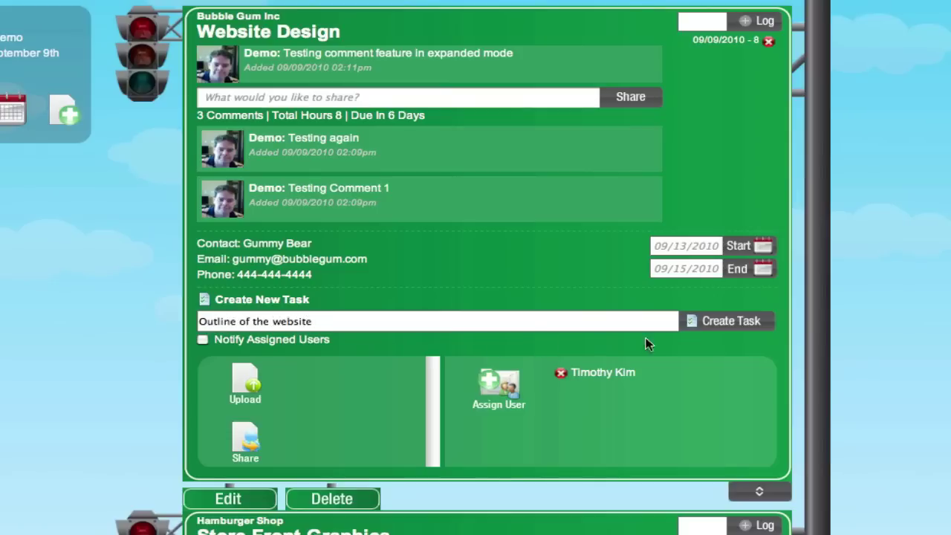
{"action": "left_click", "coordinate": [747, 321]}
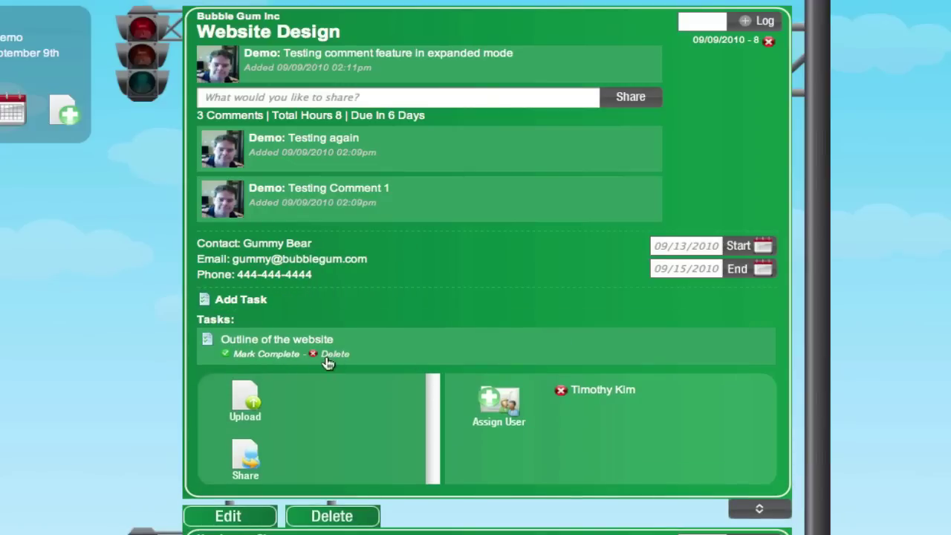
{"action": "left_click", "coordinate": [263, 356]}
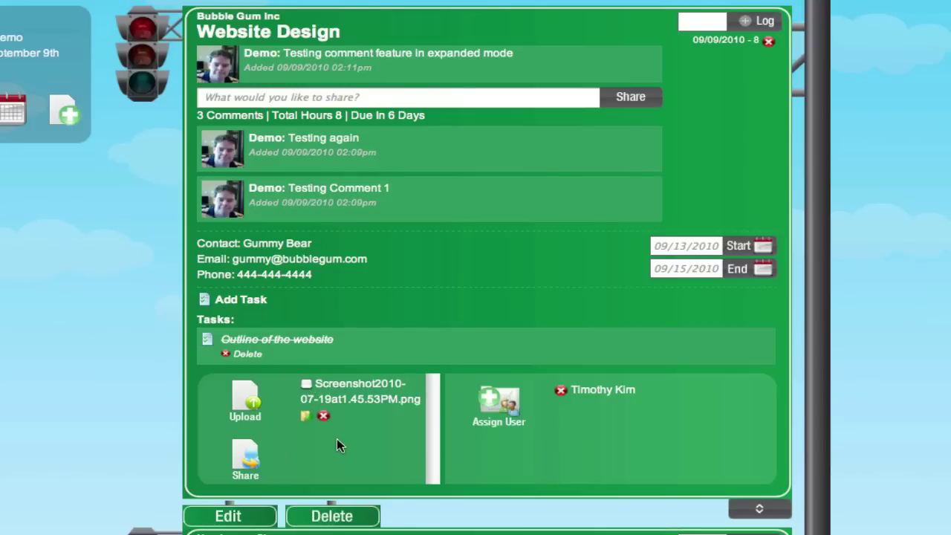
Step: Begin assigning another user to Website Design, then cancel the Assign To dialog without saving
{"action": "left_click", "coordinate": [497, 403]}
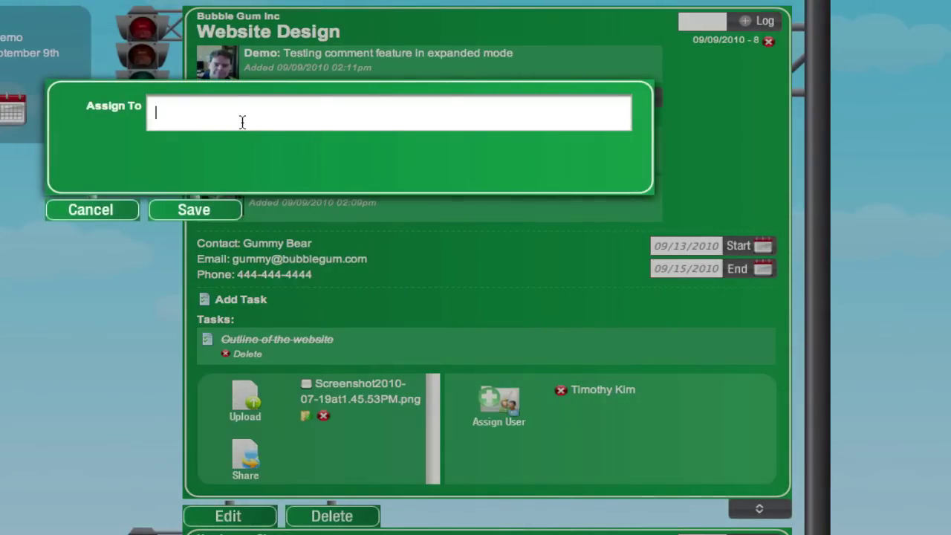
{"action": "type", "text": "tim"}
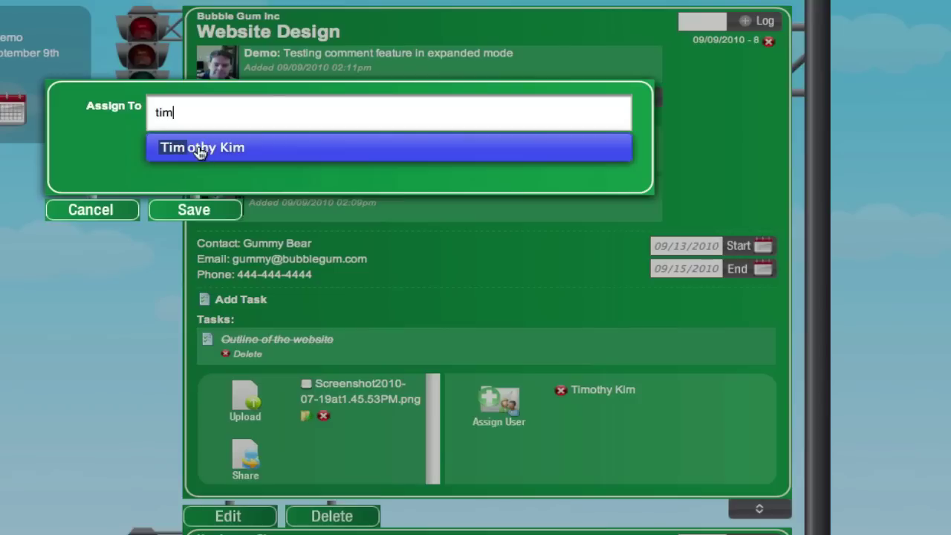
{"action": "left_click", "coordinate": [93, 212]}
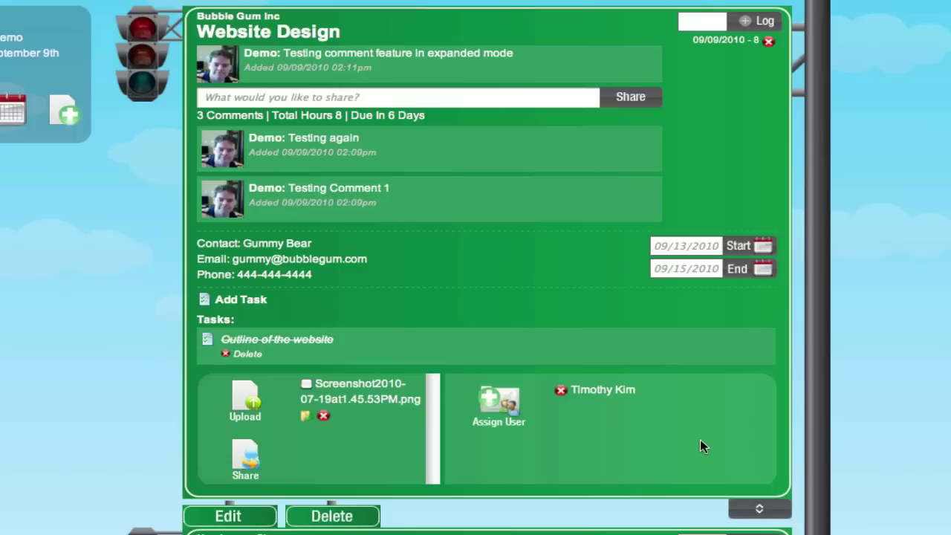
Step: Collapse Website Design, switch its traffic-light status between red, yellow and green, and finish on green
{"action": "left_click", "coordinate": [761, 513]}
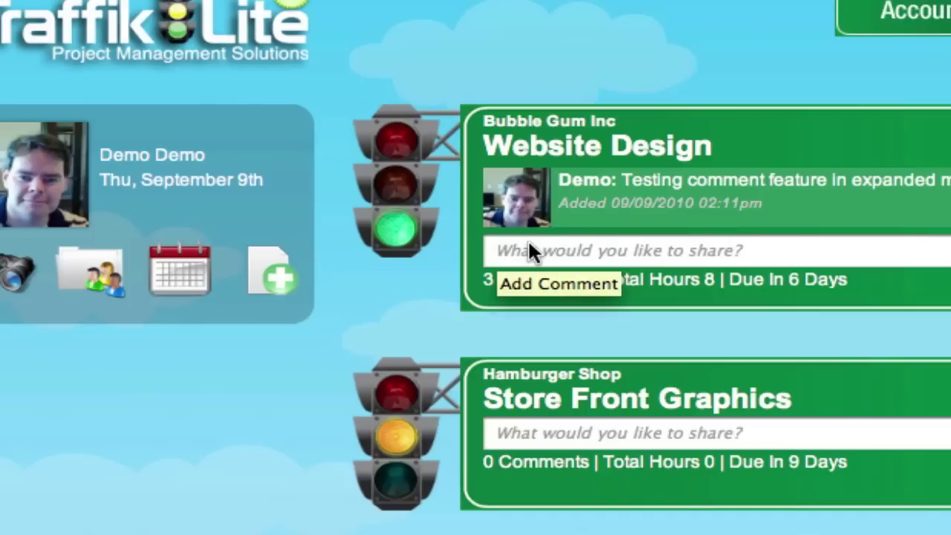
{"action": "left_click", "coordinate": [389, 144]}
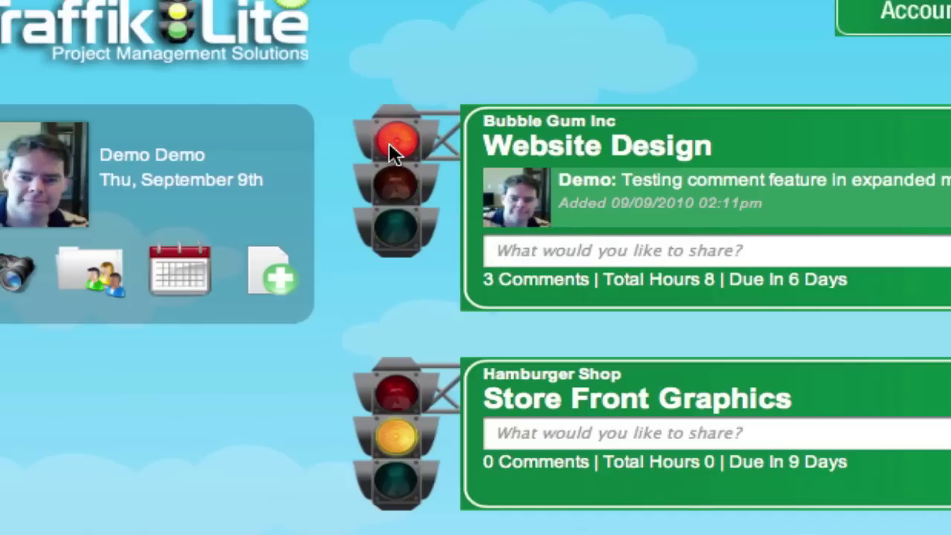
{"action": "left_click", "coordinate": [726, 249]}
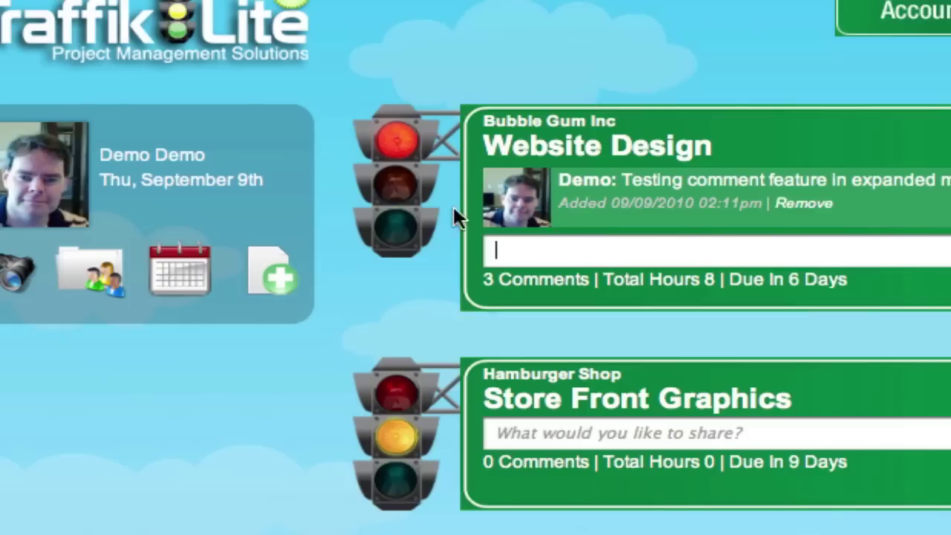
{"action": "left_click", "coordinate": [392, 195]}
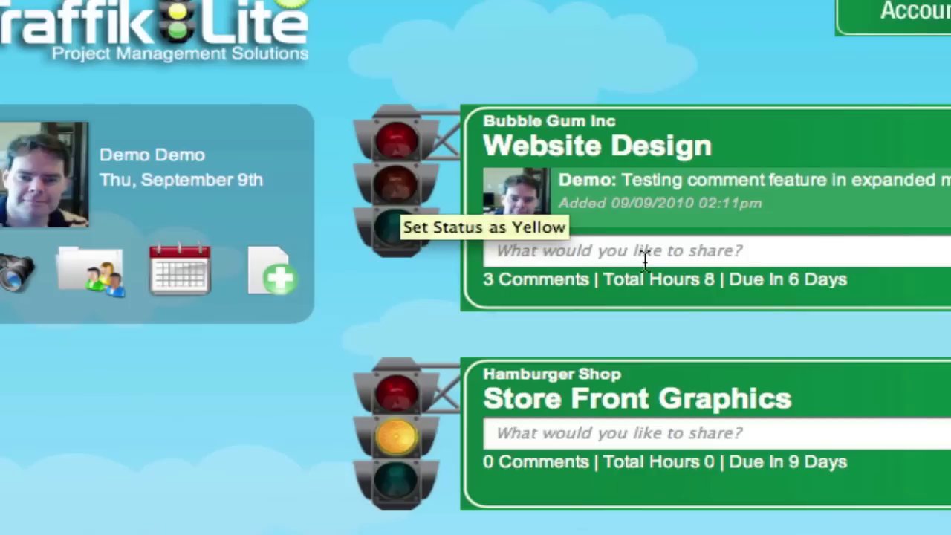
{"action": "left_click", "coordinate": [402, 238]}
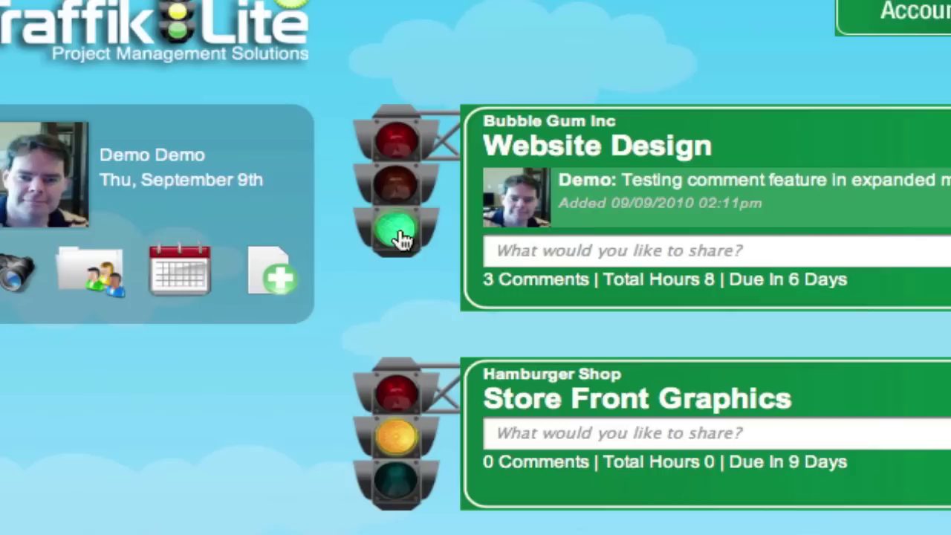
{"action": "left_click", "coordinate": [399, 142]}
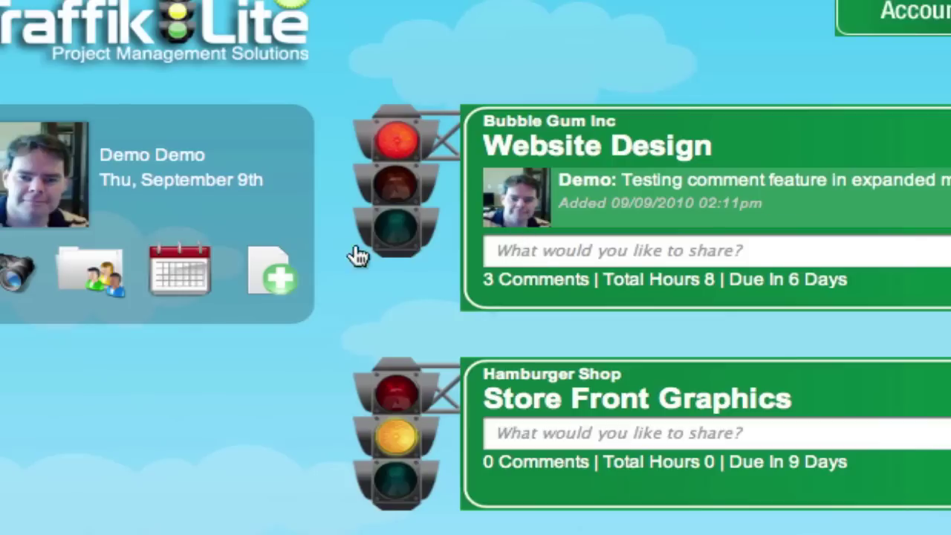
{"action": "left_click", "coordinate": [400, 234]}
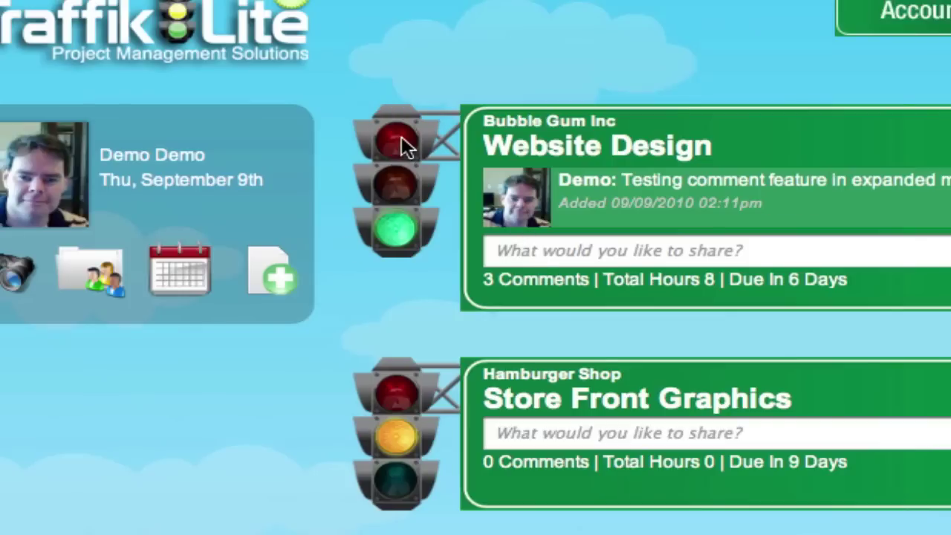
{"action": "left_click", "coordinate": [401, 138]}
{"action": "left_click", "coordinate": [402, 237]}
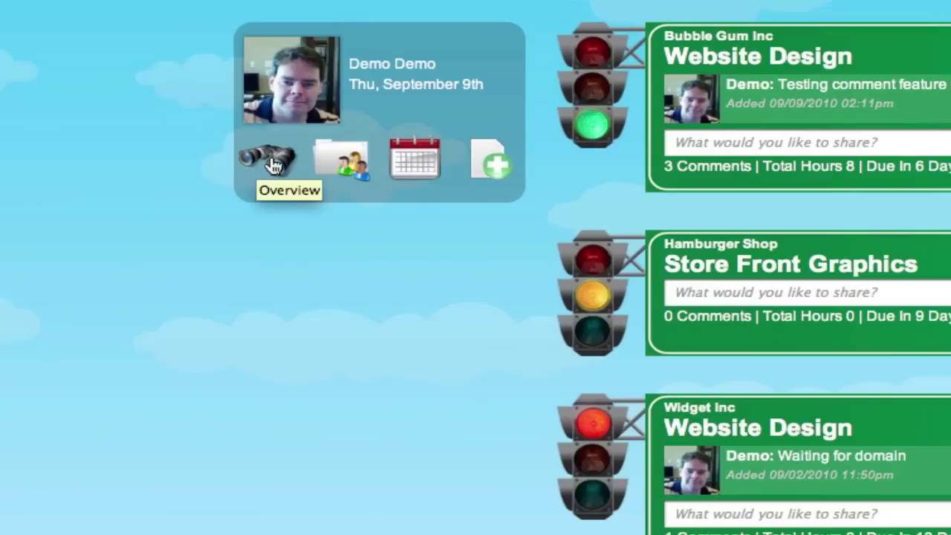
Step: Filter the projects to those last updated Today, then clear that filter
{"action": "left_click", "coordinate": [274, 164]}
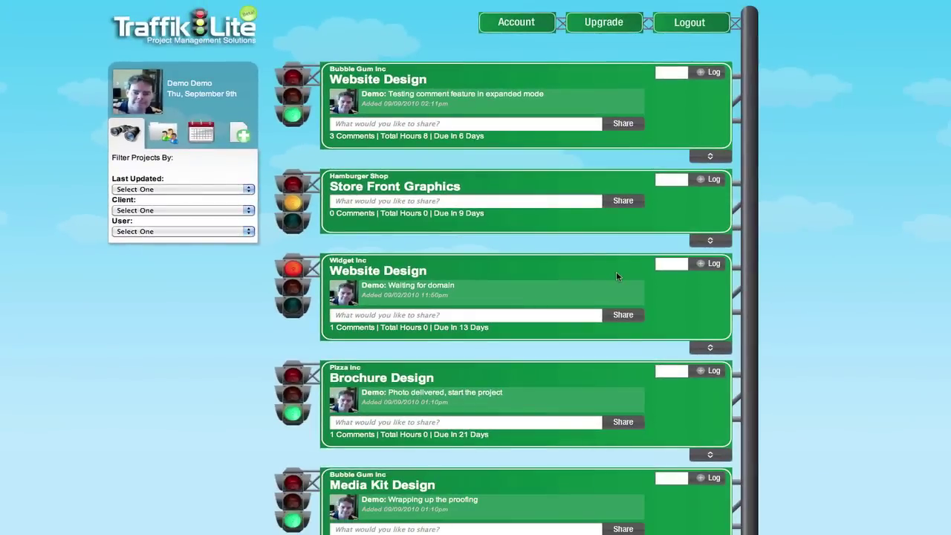
{"action": "scroll", "coordinate": [616, 271], "scroll_direction": "down", "scroll_amount": 1}
{"action": "scroll", "coordinate": [616, 277], "scroll_direction": "down", "scroll_amount": 3}
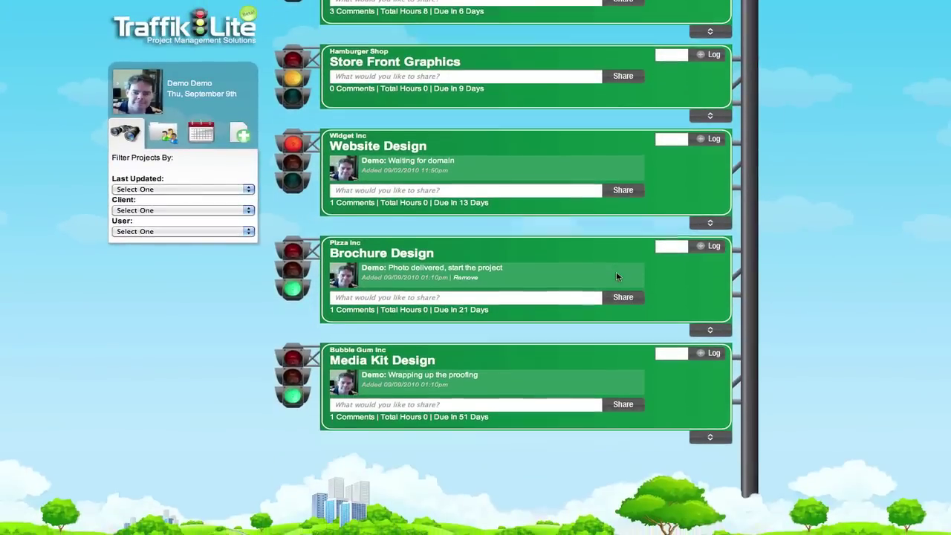
{"action": "scroll", "coordinate": [616, 277], "scroll_direction": "up", "scroll_amount": 5}
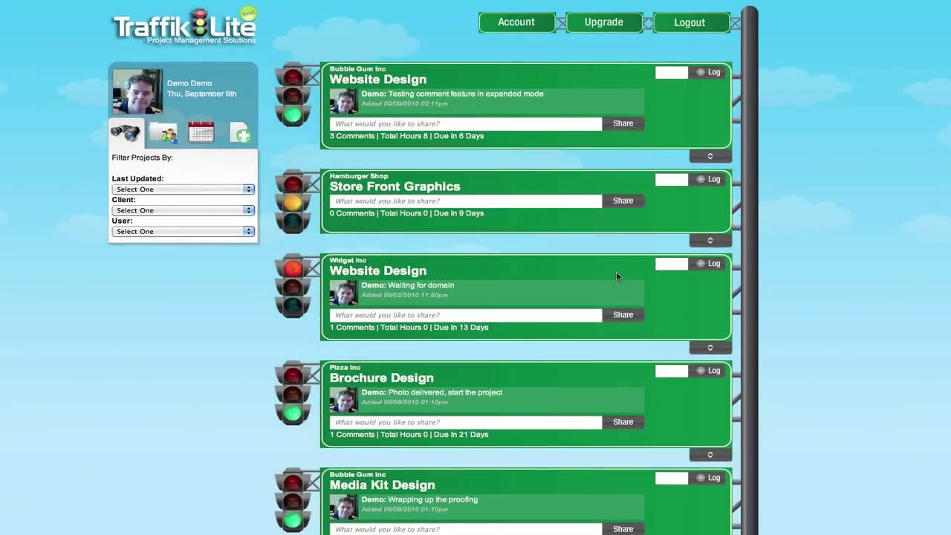
{"action": "scroll", "coordinate": [617, 271], "scroll_direction": "down", "scroll_amount": 5}
{"action": "scroll", "coordinate": [617, 277], "scroll_direction": "up", "scroll_amount": 5}
{"action": "left_click", "coordinate": [170, 192]}
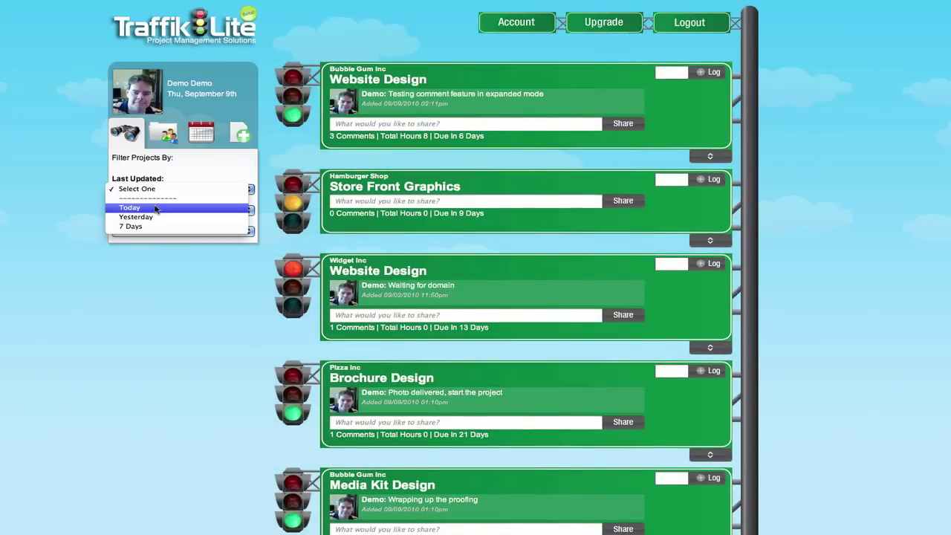
{"action": "left_click", "coordinate": [153, 208]}
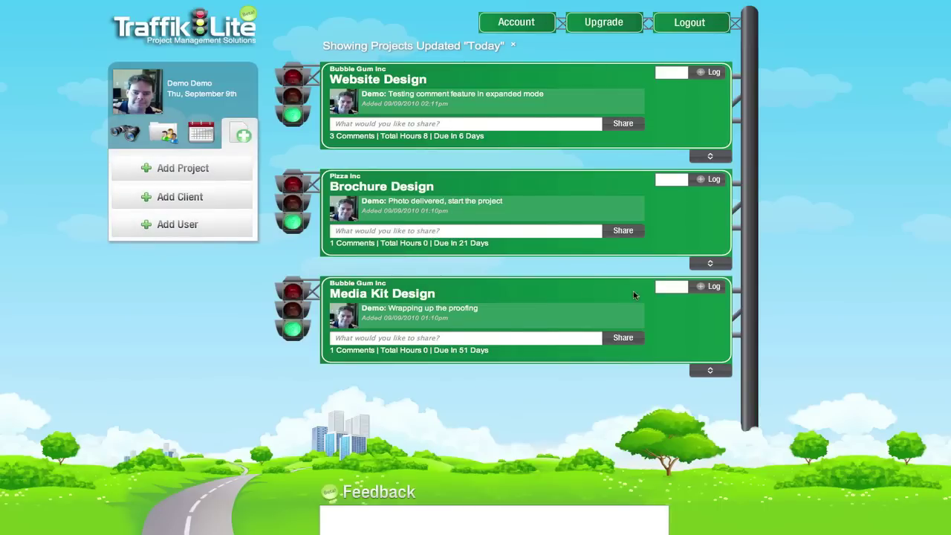
{"action": "left_click", "coordinate": [512, 47]}
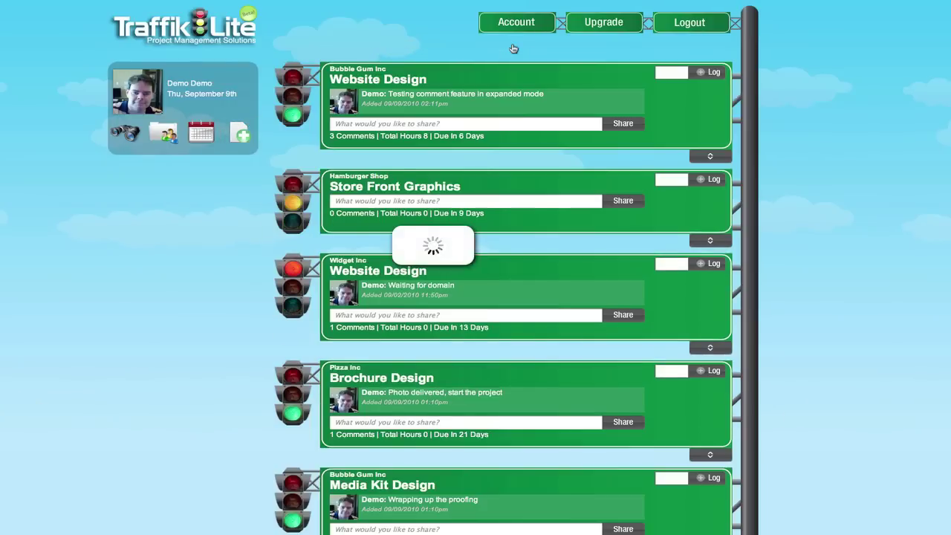
Step: Filter the projects to client Bubble Gum Inc, then clear that filter
{"action": "left_click", "coordinate": [126, 134]}
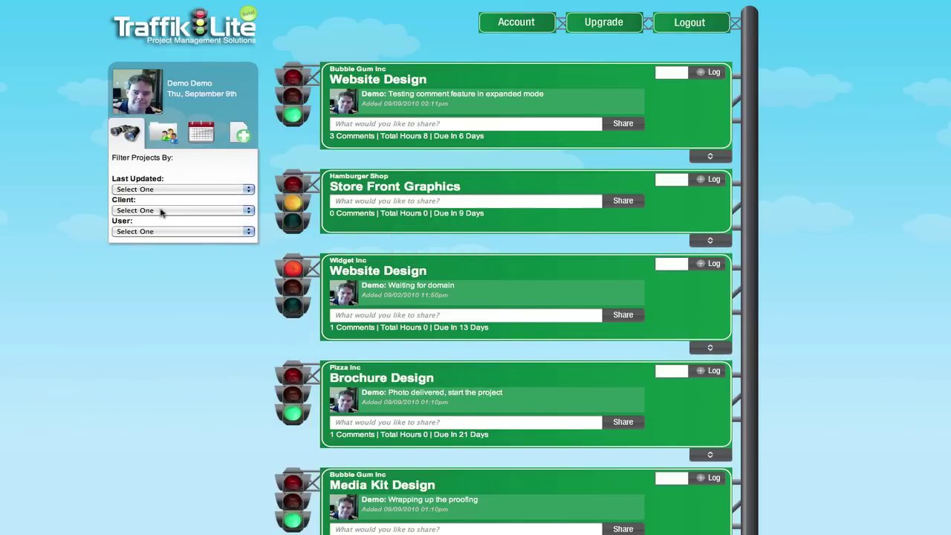
{"action": "left_click", "coordinate": [161, 191]}
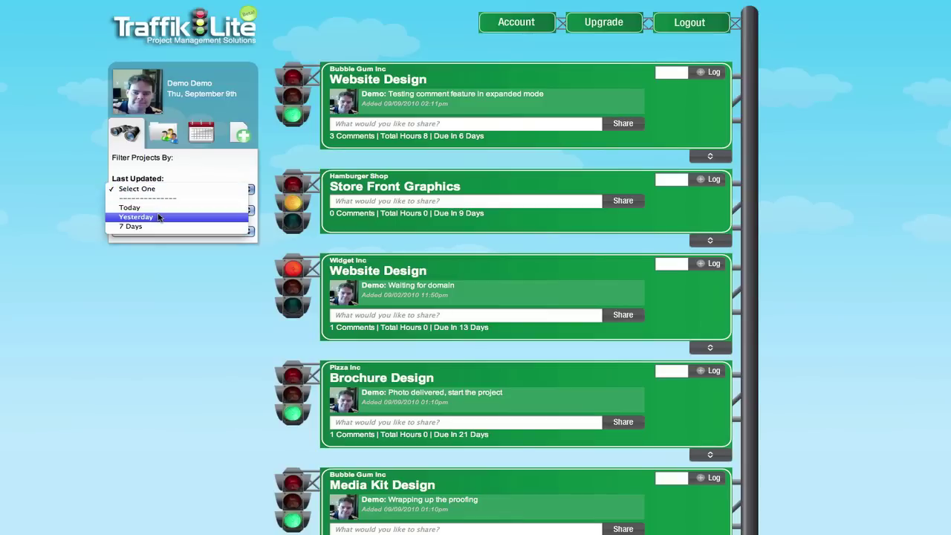
{"action": "left_click", "coordinate": [162, 253]}
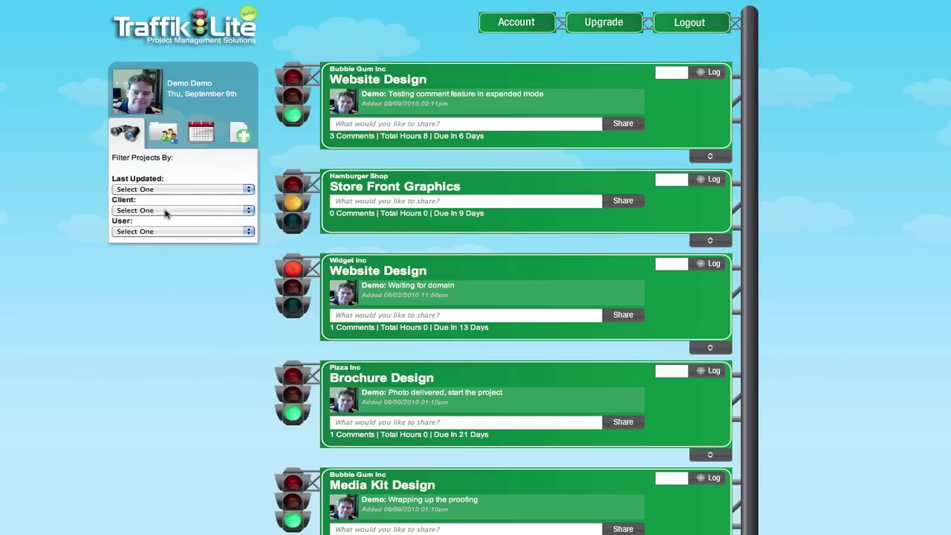
{"action": "left_click", "coordinate": [165, 211]}
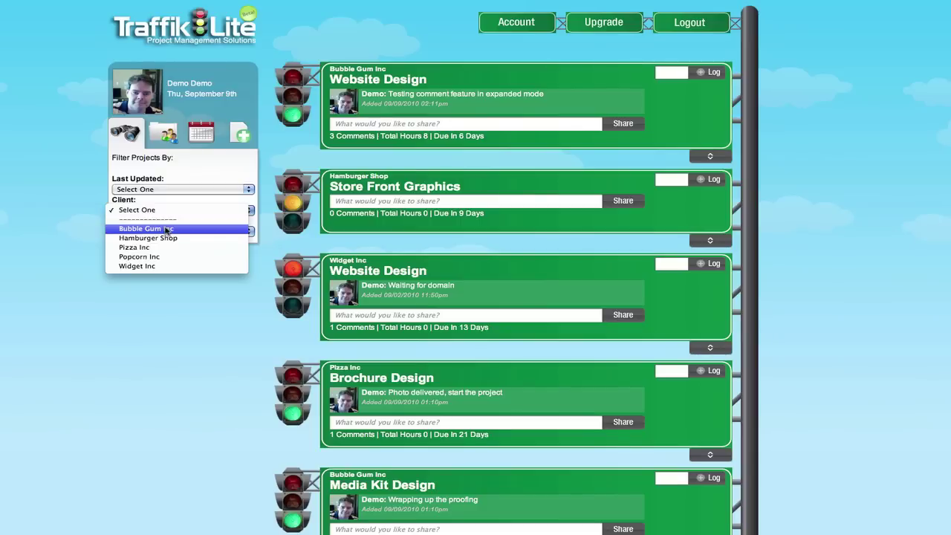
{"action": "left_click", "coordinate": [166, 229]}
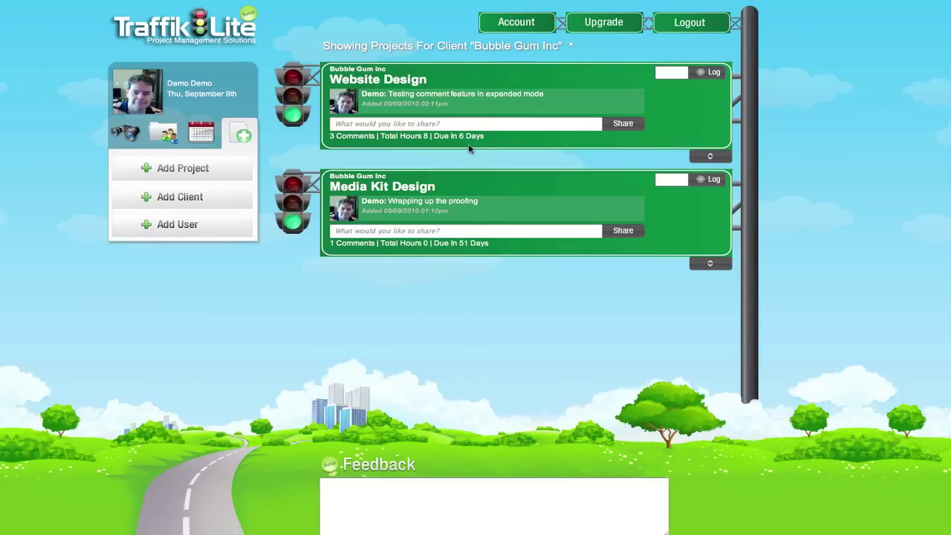
{"action": "left_click", "coordinate": [571, 46]}
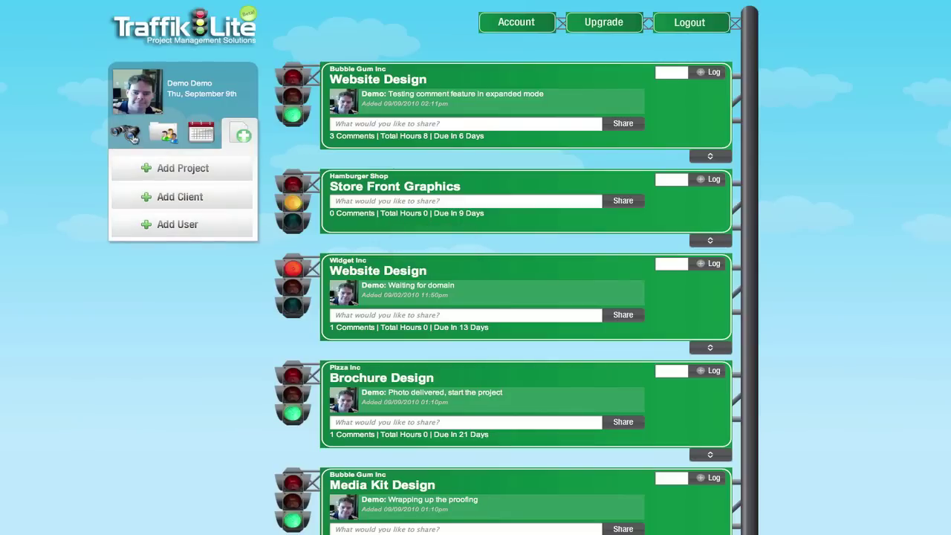
Step: Filter the projects by one assigned user, then clear that filter
{"action": "left_click", "coordinate": [133, 141]}
{"action": "left_click", "coordinate": [155, 232]}
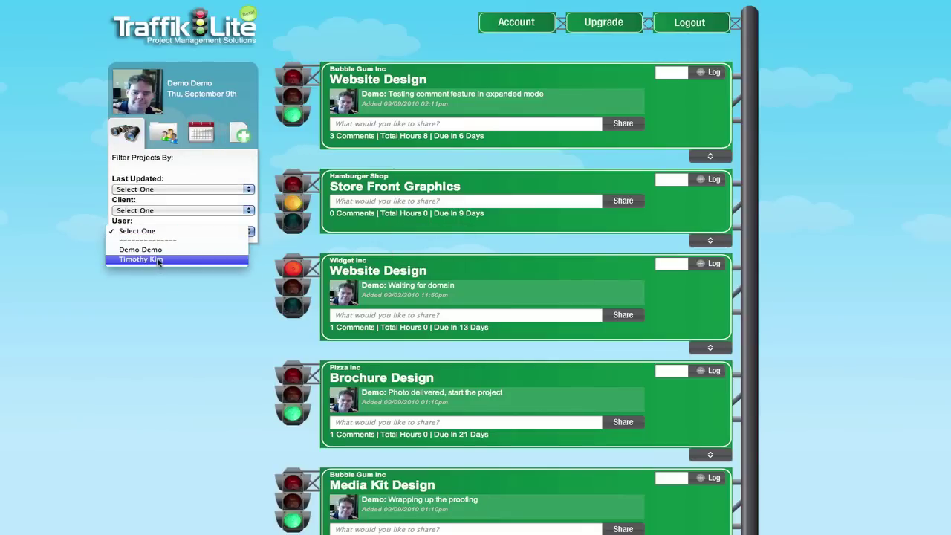
{"action": "left_click", "coordinate": [158, 260]}
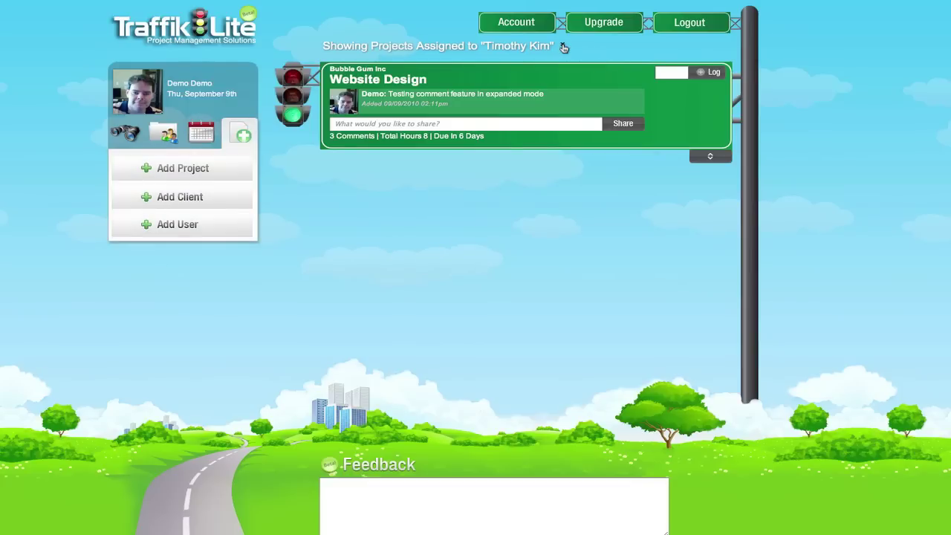
{"action": "left_click", "coordinate": [563, 46]}
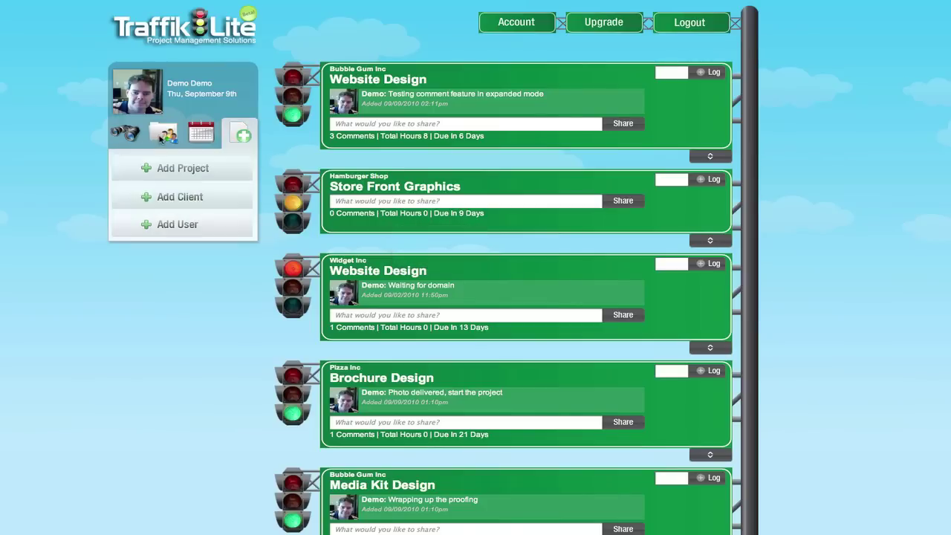
Step: Filter the projects to client Hamburger Shop, then clear that filter
{"action": "left_click", "coordinate": [164, 138]}
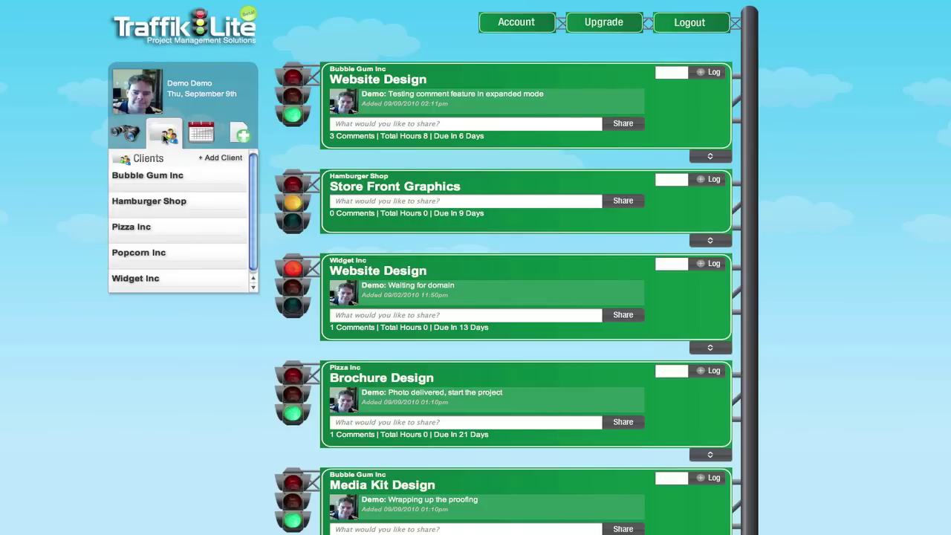
{"action": "mouse_move", "coordinate": [159, 186]}
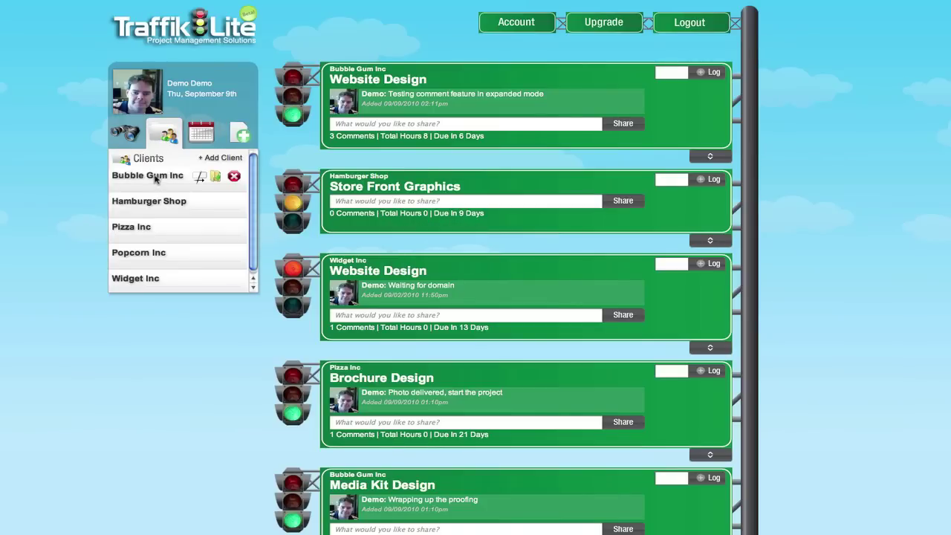
{"action": "mouse_move", "coordinate": [152, 215]}
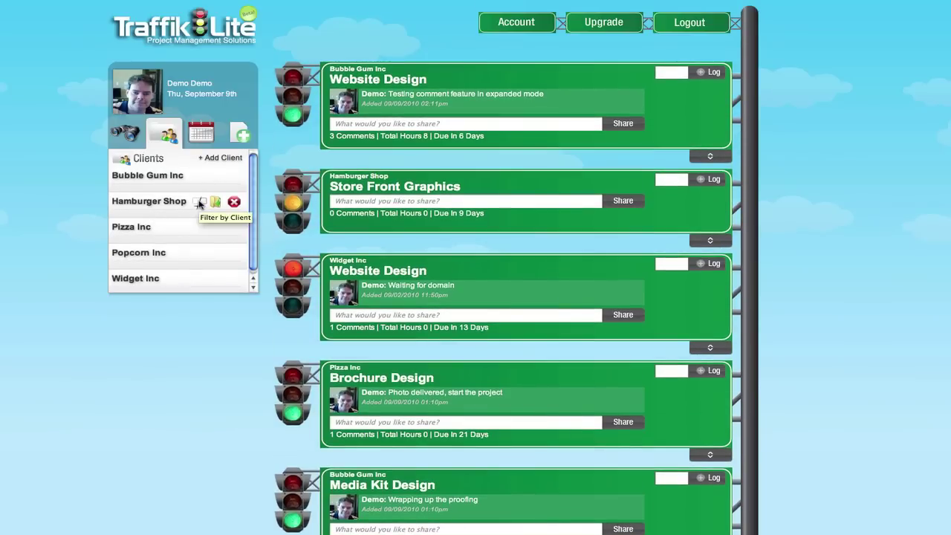
{"action": "left_click", "coordinate": [201, 204]}
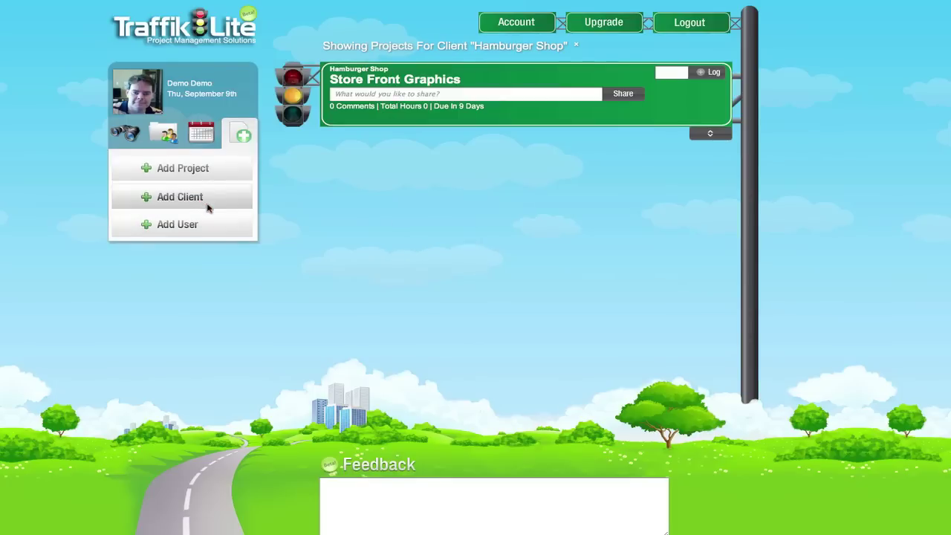
{"action": "left_click", "coordinate": [578, 47]}
Step: Expand and collapse Bubble Gum Inc's and Pizza Inc's contact details, then show the add-new options
{"action": "left_click", "coordinate": [165, 134]}
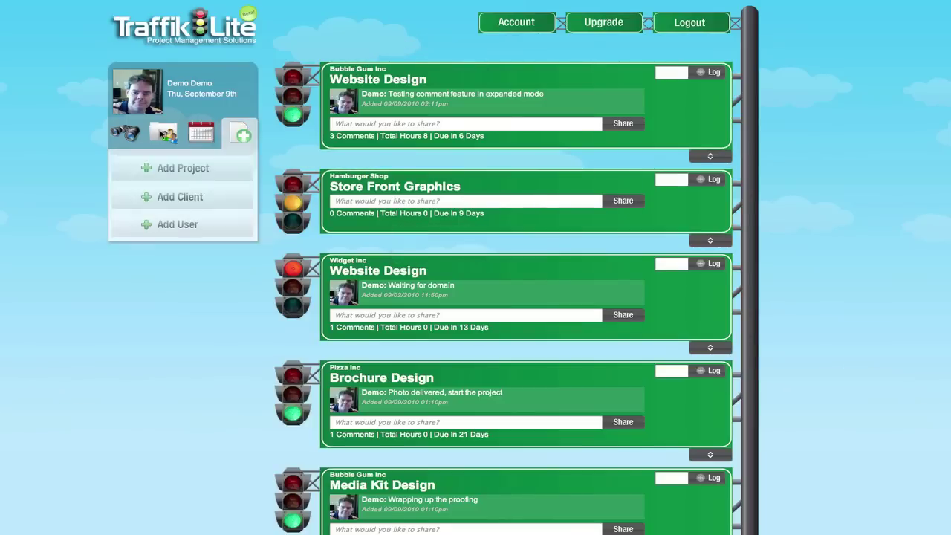
{"action": "mouse_move", "coordinate": [199, 180]}
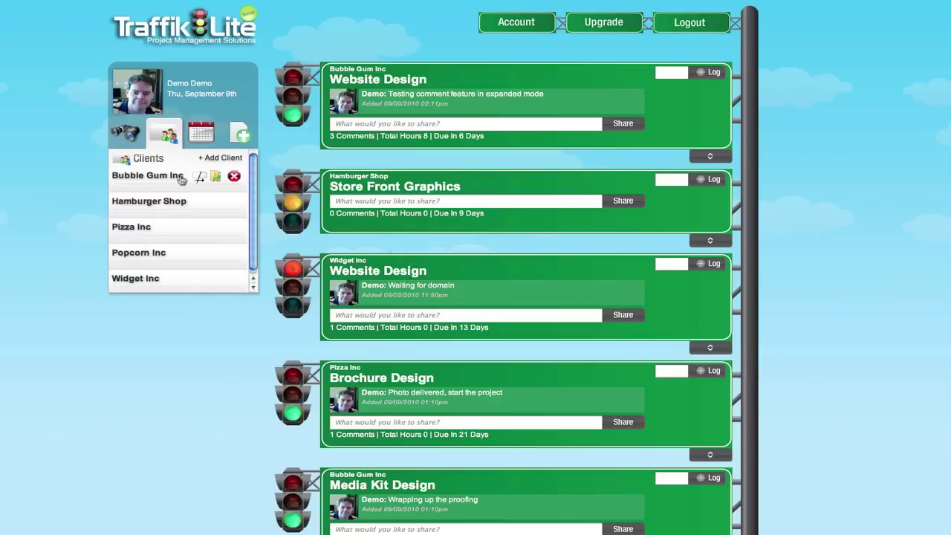
{"action": "left_click", "coordinate": [141, 179]}
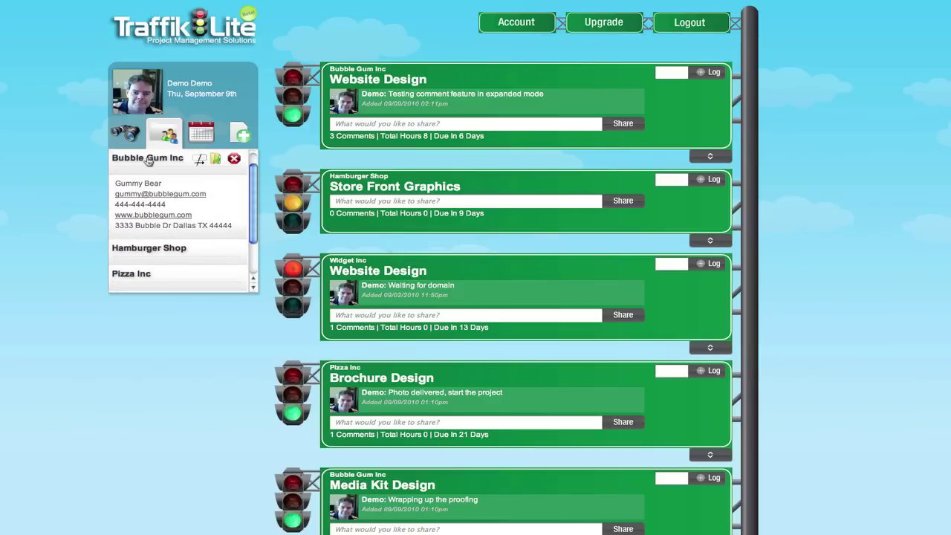
{"action": "left_click", "coordinate": [147, 165]}
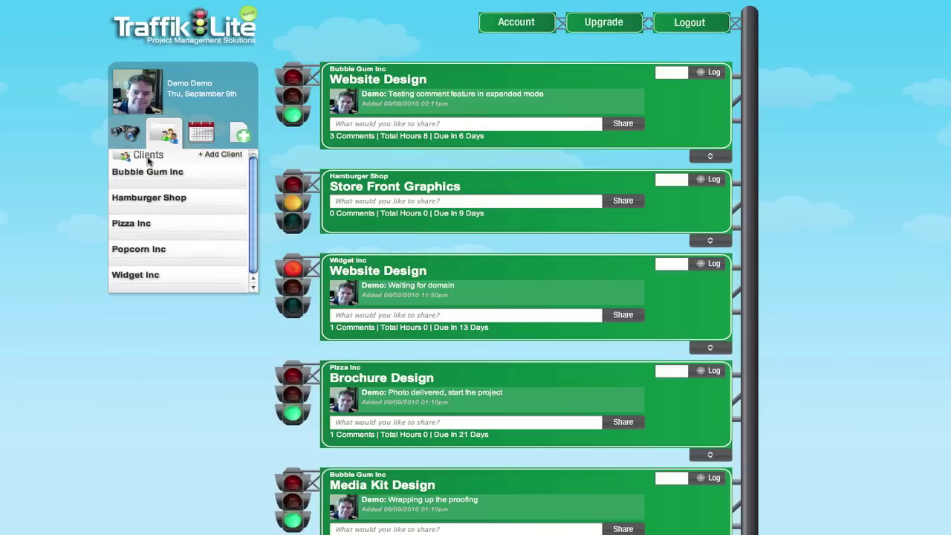
{"action": "left_click", "coordinate": [140, 223]}
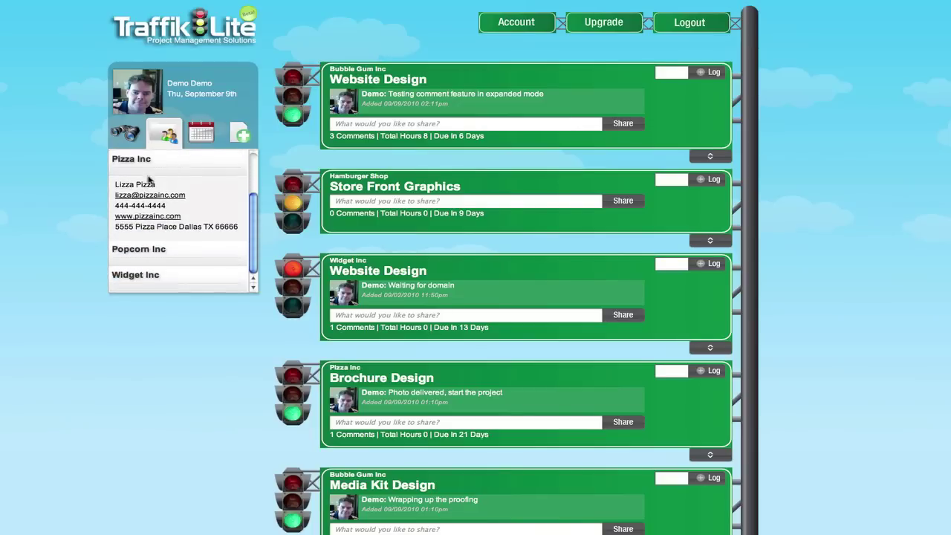
{"action": "left_click", "coordinate": [143, 162]}
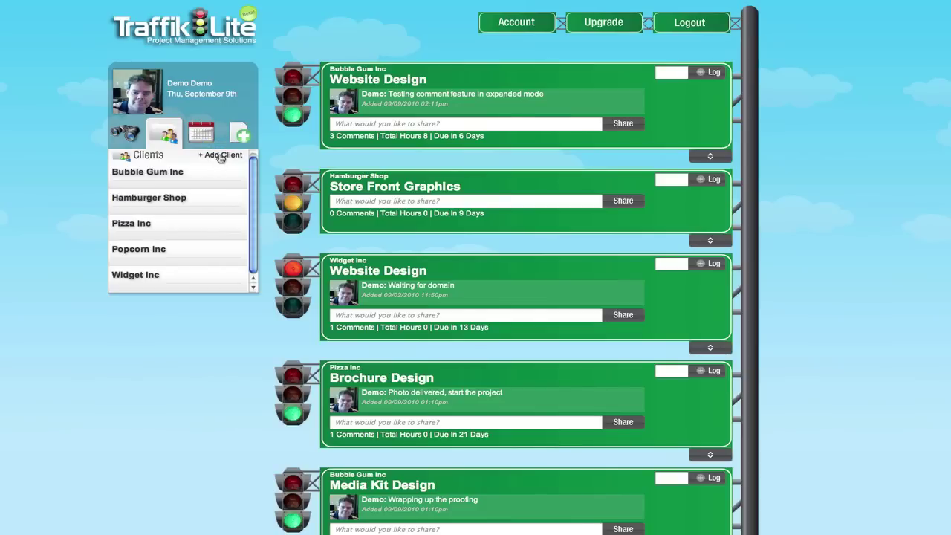
{"action": "left_click", "coordinate": [241, 136]}
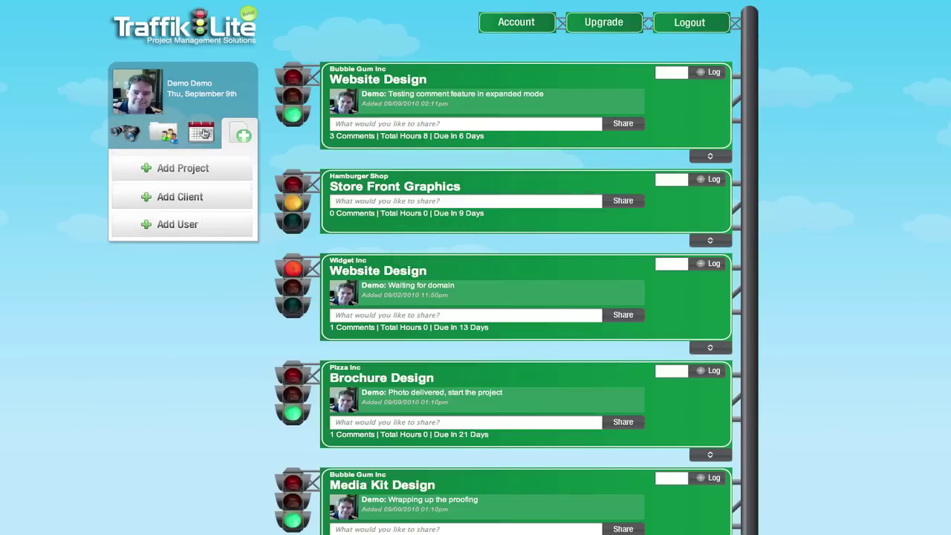
Step: From the due-date calendar, expand the September 18 project and September 30 Brochure Design, then go back to add-new options
{"action": "left_click", "coordinate": [203, 134]}
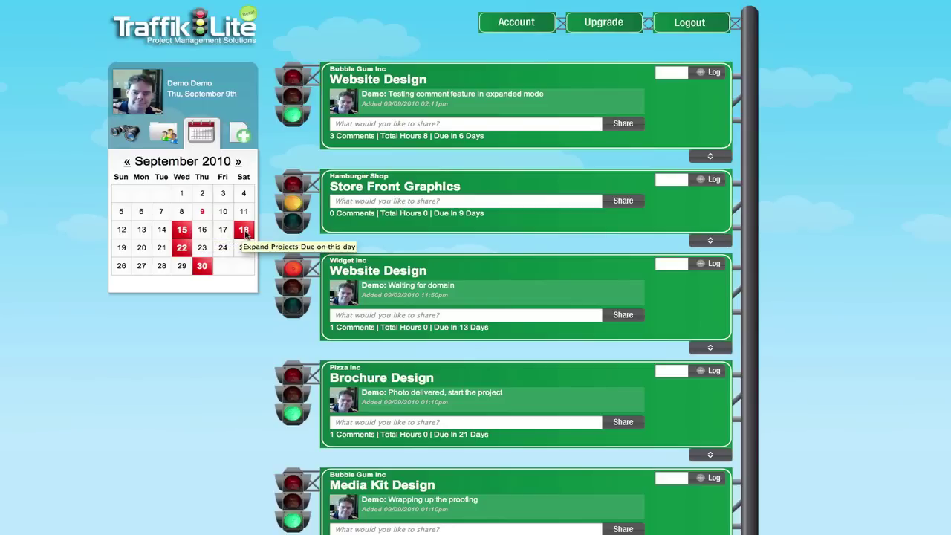
{"action": "left_click", "coordinate": [245, 231]}
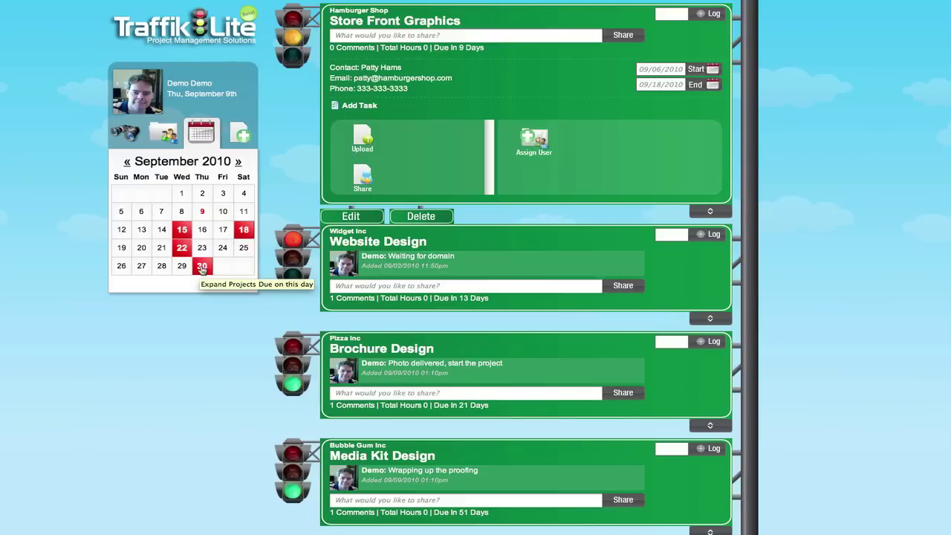
{"action": "left_click", "coordinate": [202, 268]}
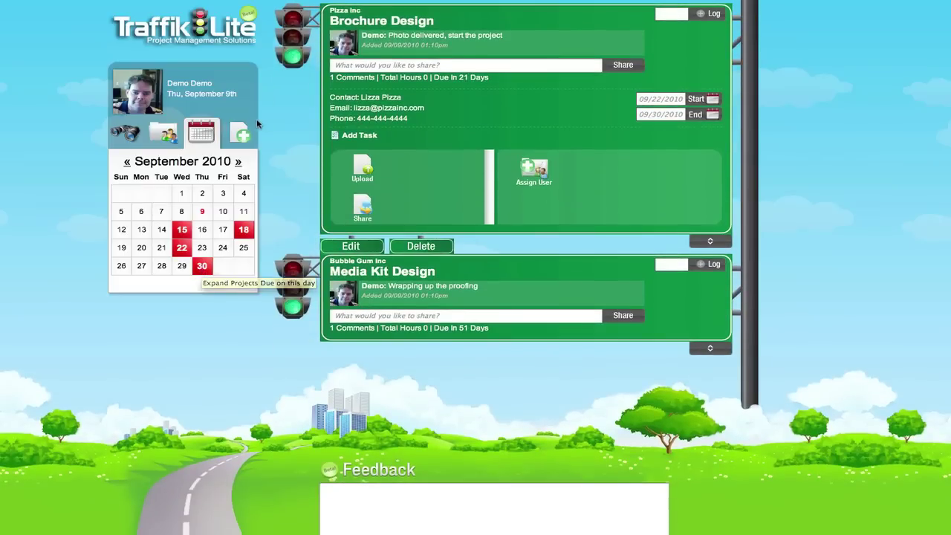
{"action": "left_click", "coordinate": [244, 134]}
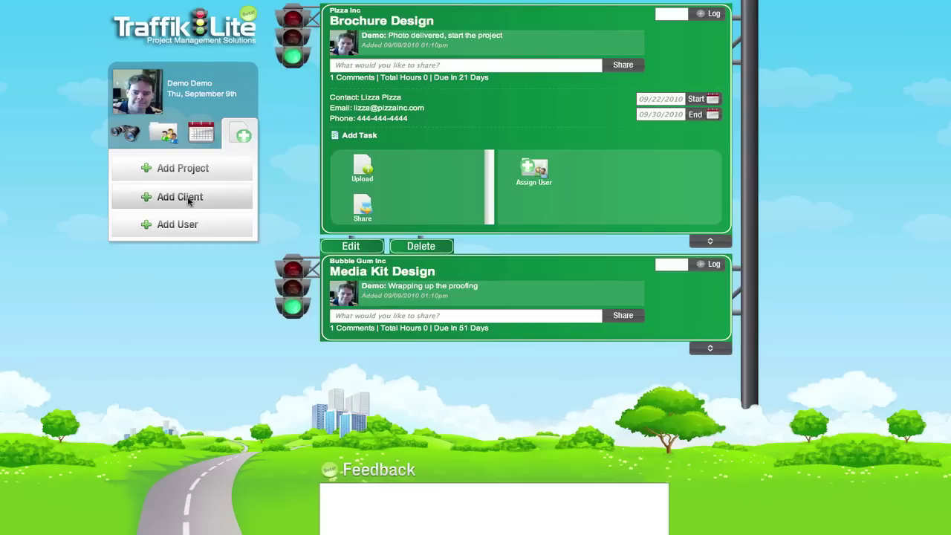
{"action": "left_click", "coordinate": [183, 200]}
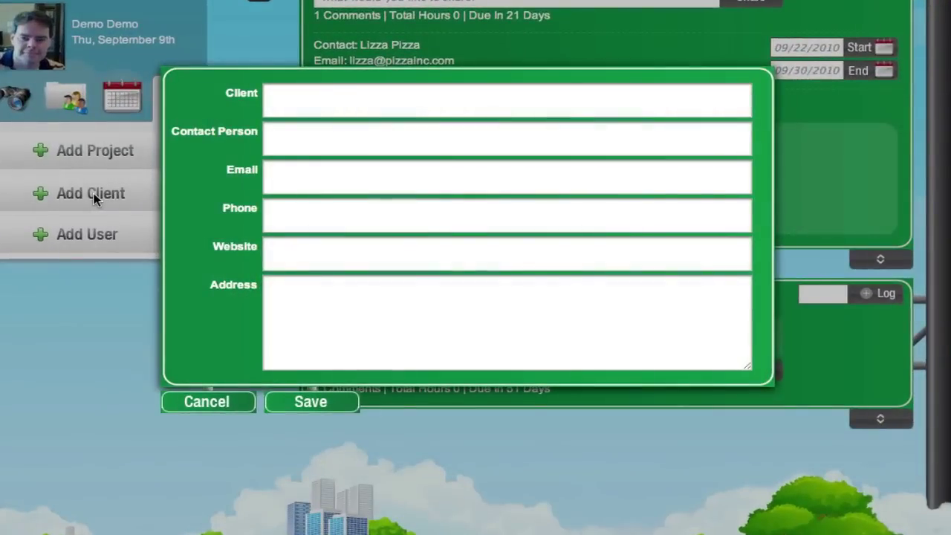
{"action": "left_click", "coordinate": [349, 97]}
{"action": "key", "text": "Tab"}
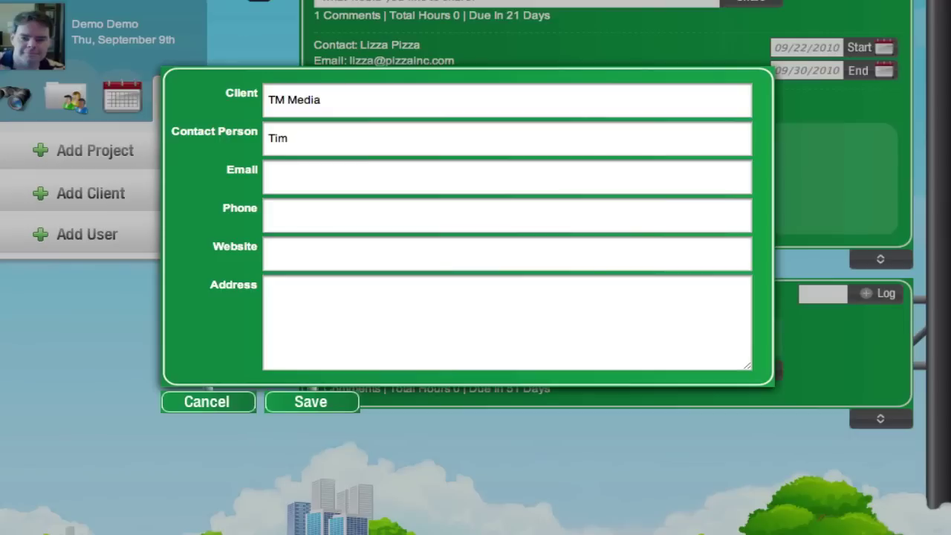
{"action": "key", "text": "Tab"}
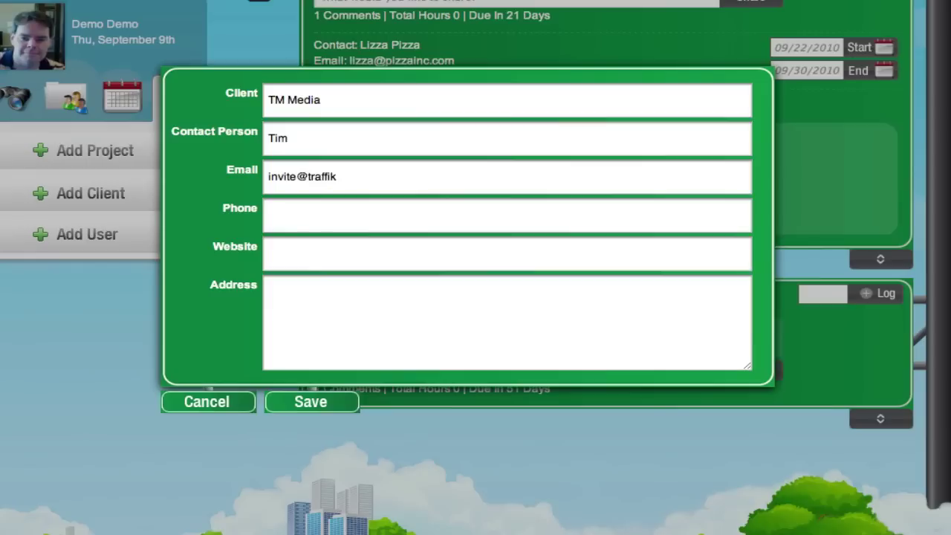
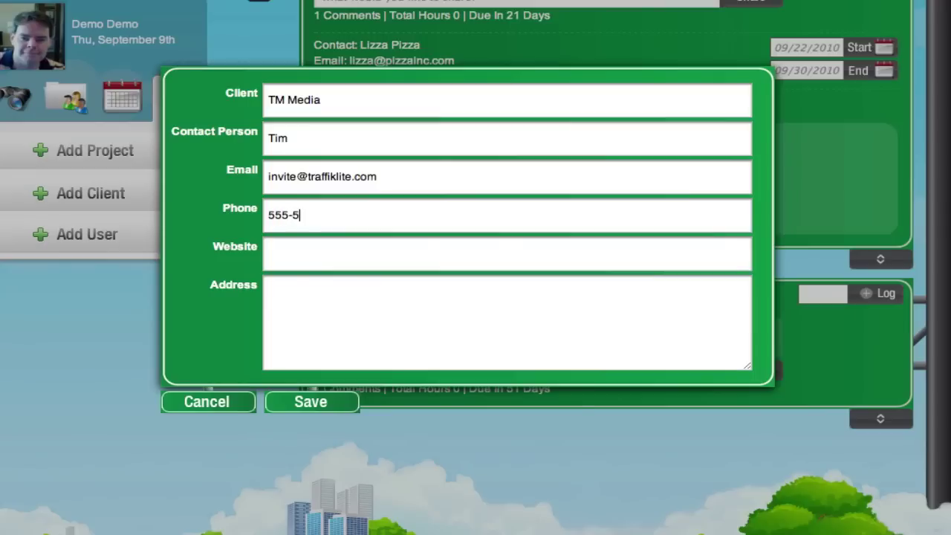
{"action": "key", "text": "BackSpace"}
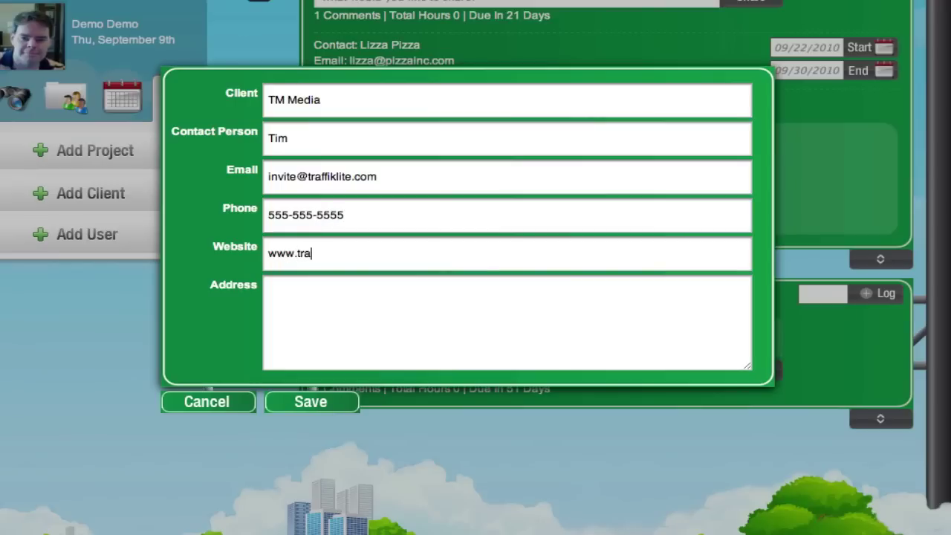
{"action": "key", "text": "BackSpace"}
Step: Save the TM Media client, then expand and collapse its contact details in Clients
{"action": "left_click", "coordinate": [308, 401]}
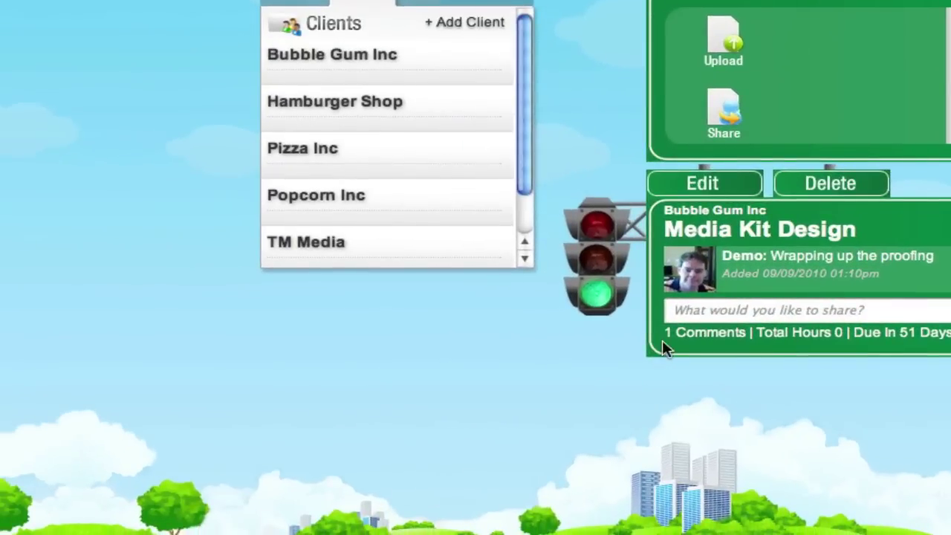
{"action": "mouse_move", "coordinate": [451, 254]}
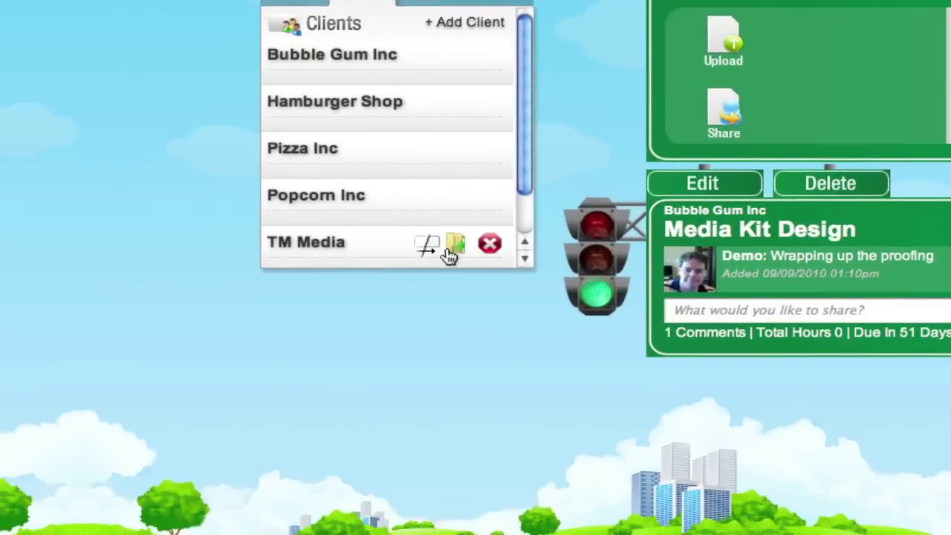
{"action": "left_click", "coordinate": [318, 250]}
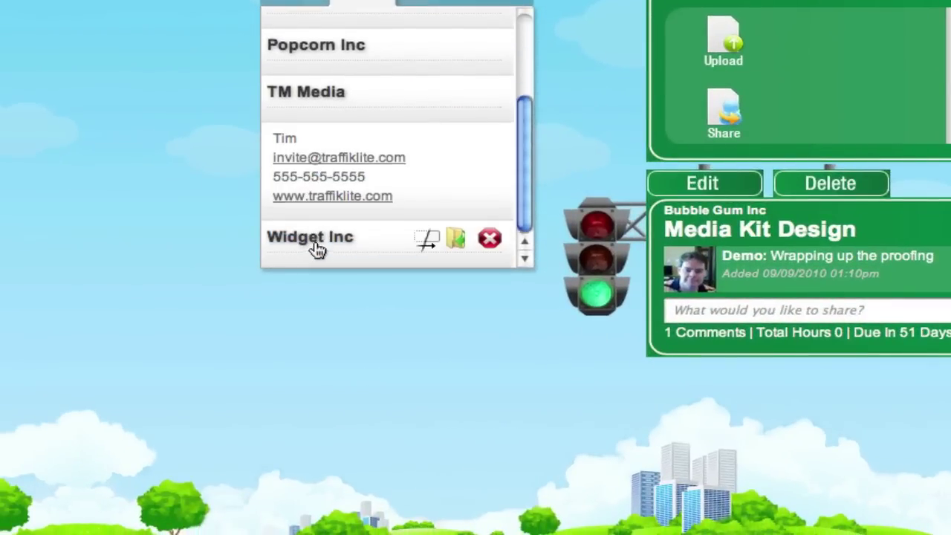
{"action": "left_click", "coordinate": [318, 100]}
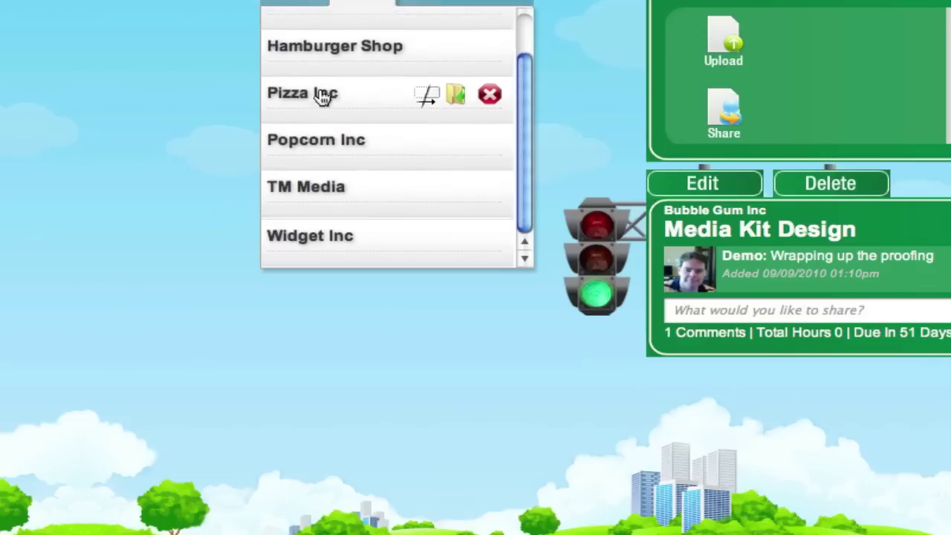
Step: Start a new user entry, filling in the suggested person's first name and details
{"action": "left_click", "coordinate": [465, 2]}
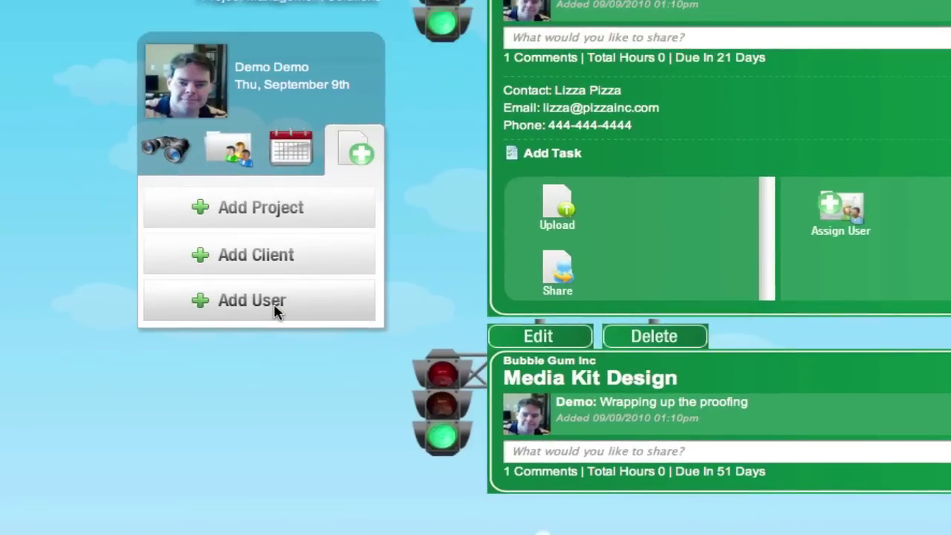
{"action": "left_click", "coordinate": [275, 311]}
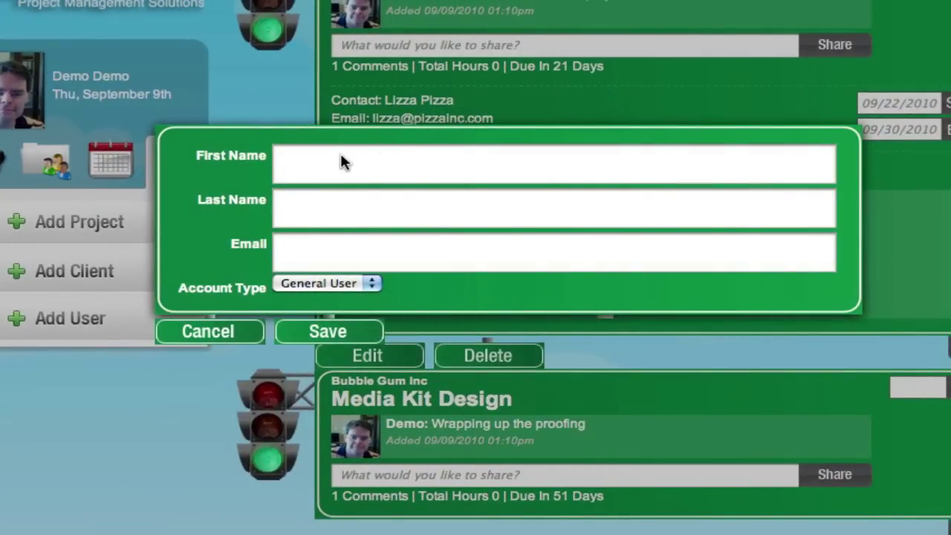
{"action": "left_click", "coordinate": [321, 158]}
{"action": "type", "text": "Tim"}
{"action": "key", "text": "Tab"}
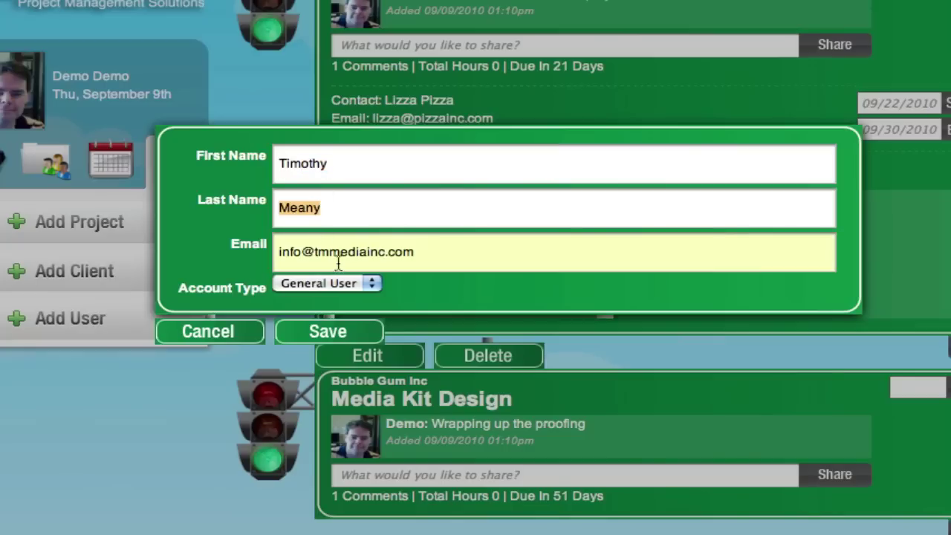
Step: Keep General User as the account type, then discard the new user form
{"action": "left_click", "coordinate": [370, 285]}
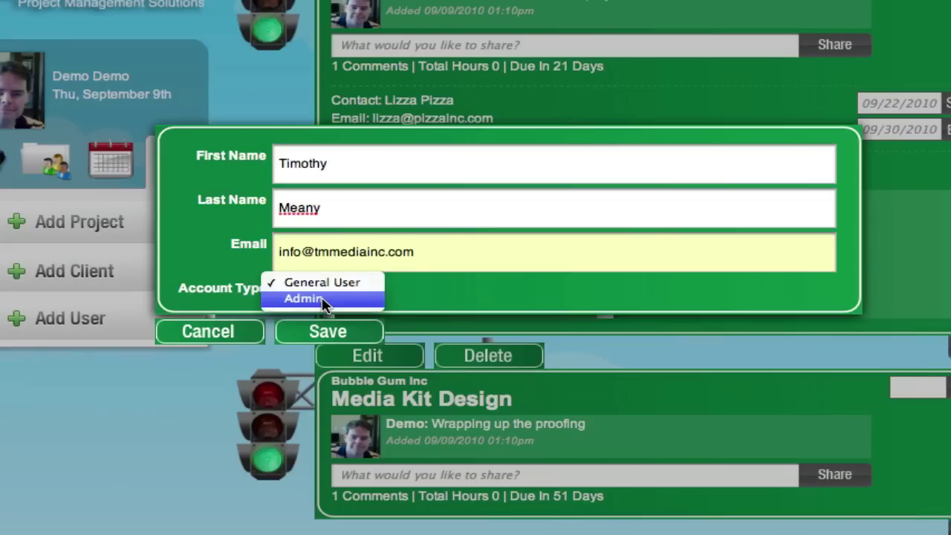
{"action": "left_click", "coordinate": [332, 283]}
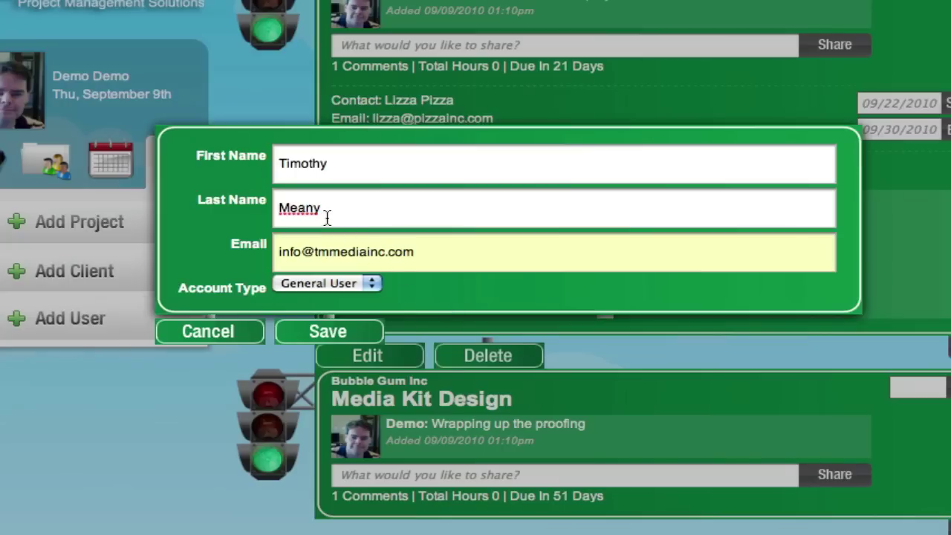
{"action": "left_click", "coordinate": [208, 332]}
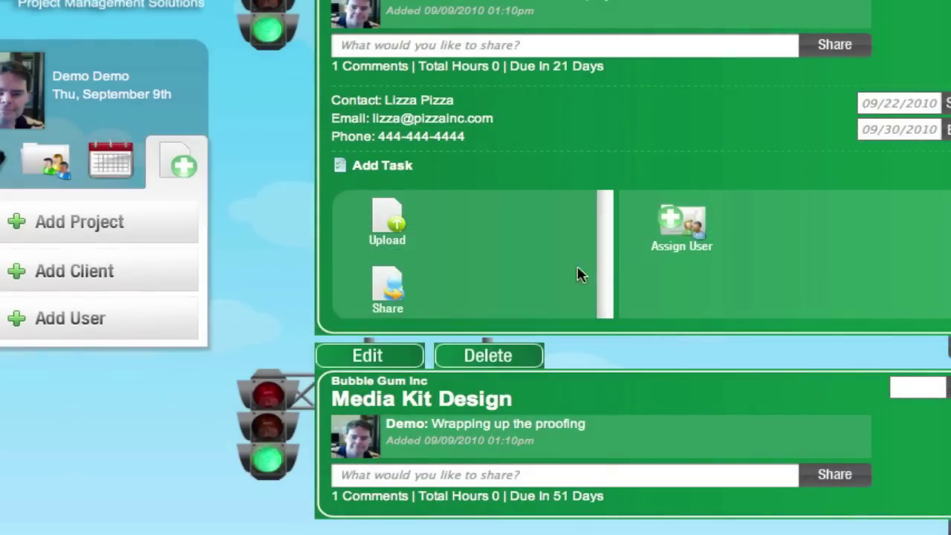
Step: Begin assigning a user to Brochure Design, then close the assignment without saving
{"action": "left_click", "coordinate": [684, 228]}
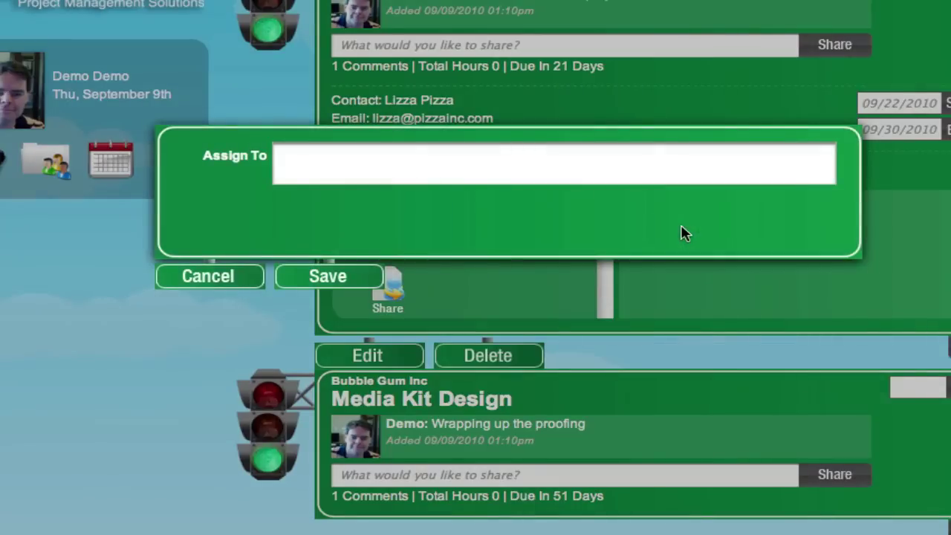
{"action": "left_click", "coordinate": [365, 160]}
{"action": "type", "text": "tim"}
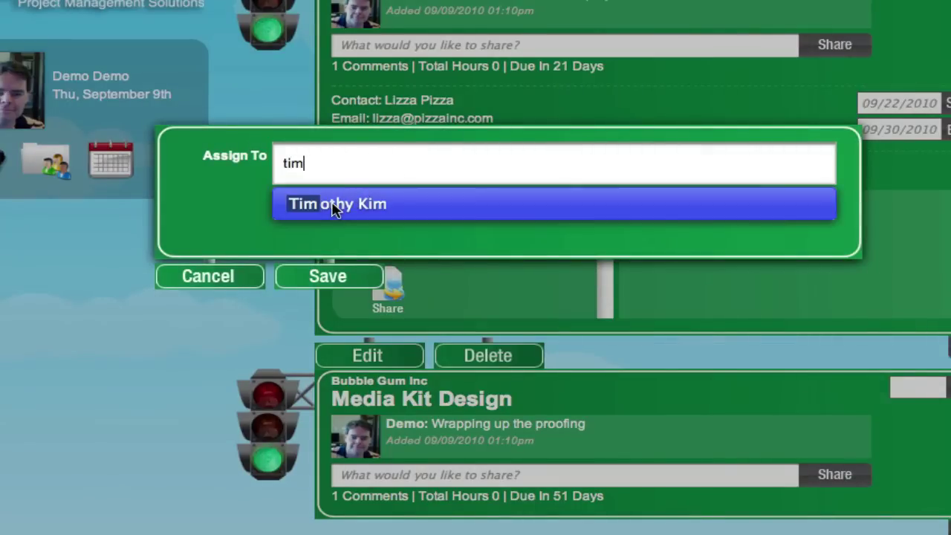
{"action": "left_click", "coordinate": [193, 277]}
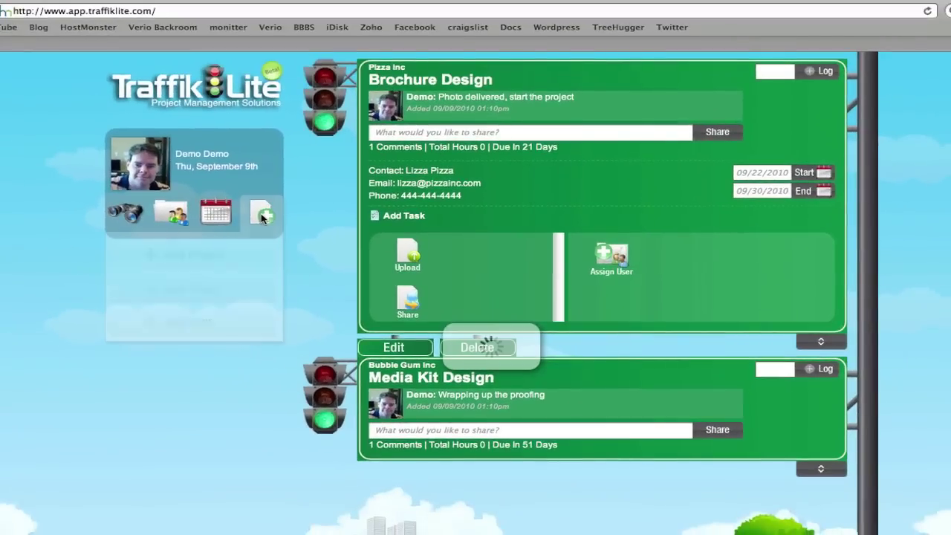
Step: Reopen and cancel the new user form, then view the calendar, clients and filter panels
{"action": "left_click", "coordinate": [178, 165]}
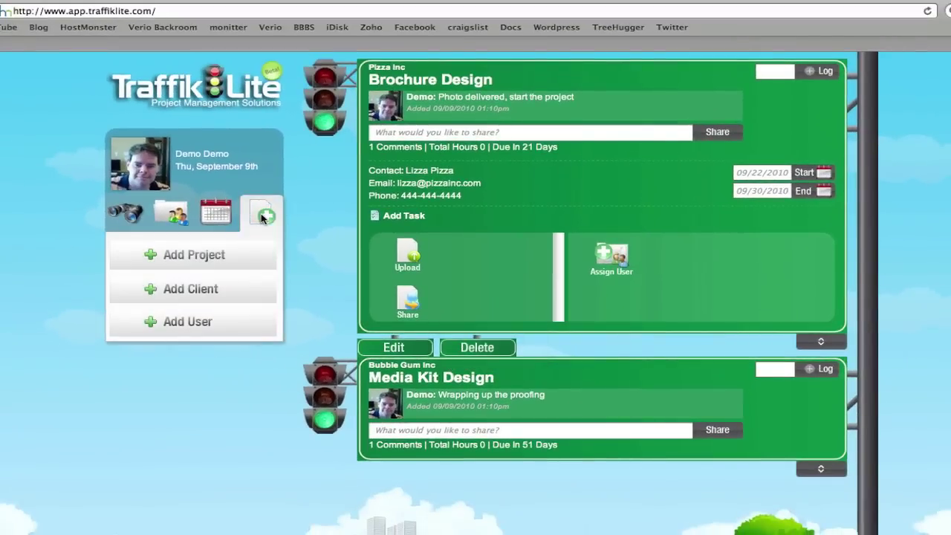
{"action": "left_click", "coordinate": [191, 322]}
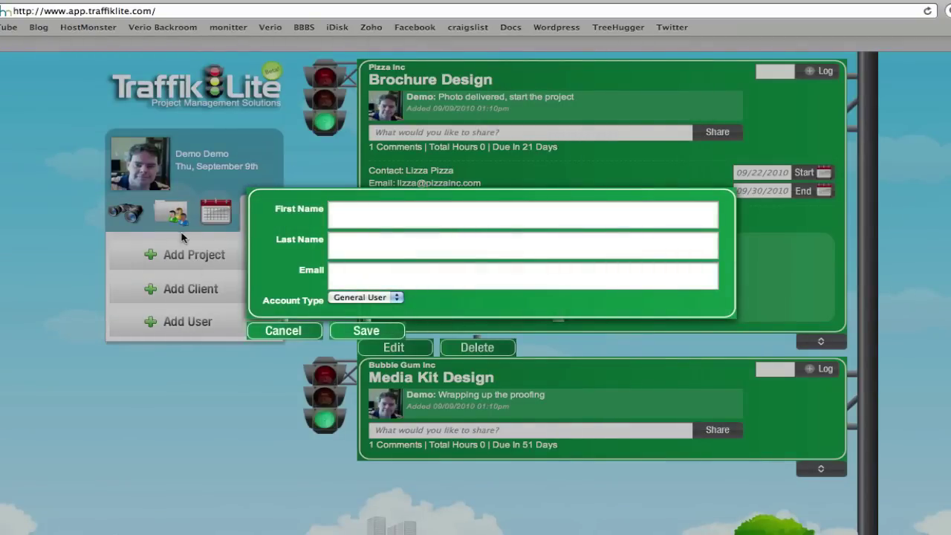
{"action": "left_click", "coordinate": [299, 331]}
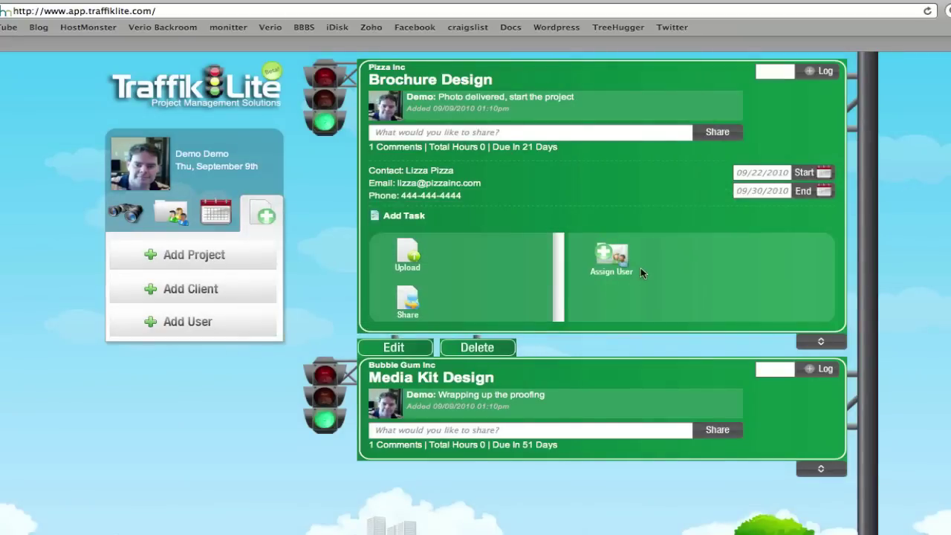
{"action": "left_click", "coordinate": [209, 213]}
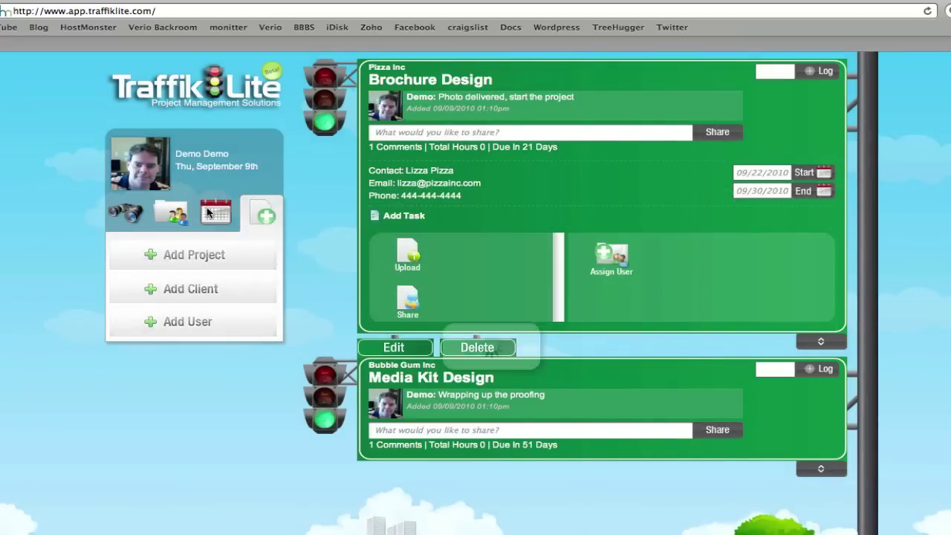
{"action": "left_click", "coordinate": [170, 214]}
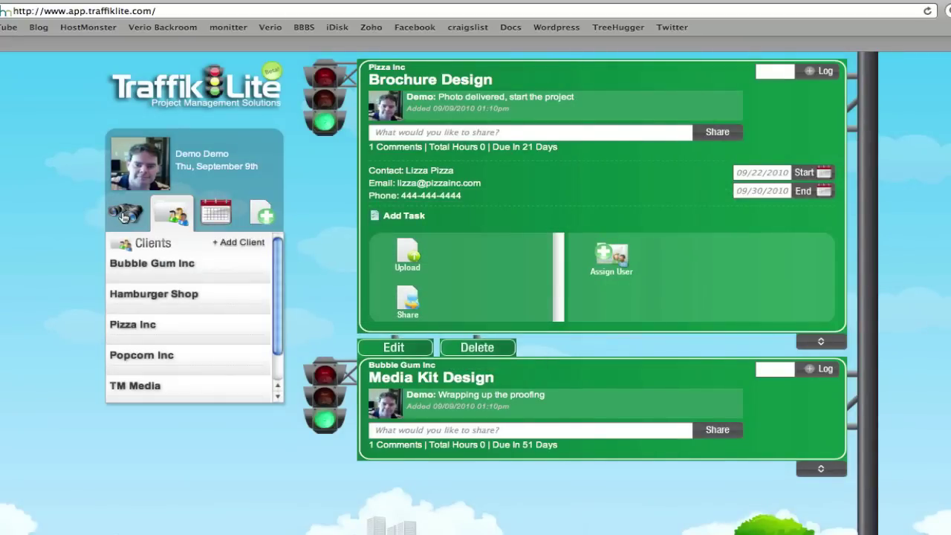
{"action": "left_click", "coordinate": [124, 215]}
Step: Collapse Brochure Design's expanded details and scroll back to the top of the list
{"action": "scroll", "coordinate": [509, 440], "scroll_direction": "up", "scroll_amount": 5}
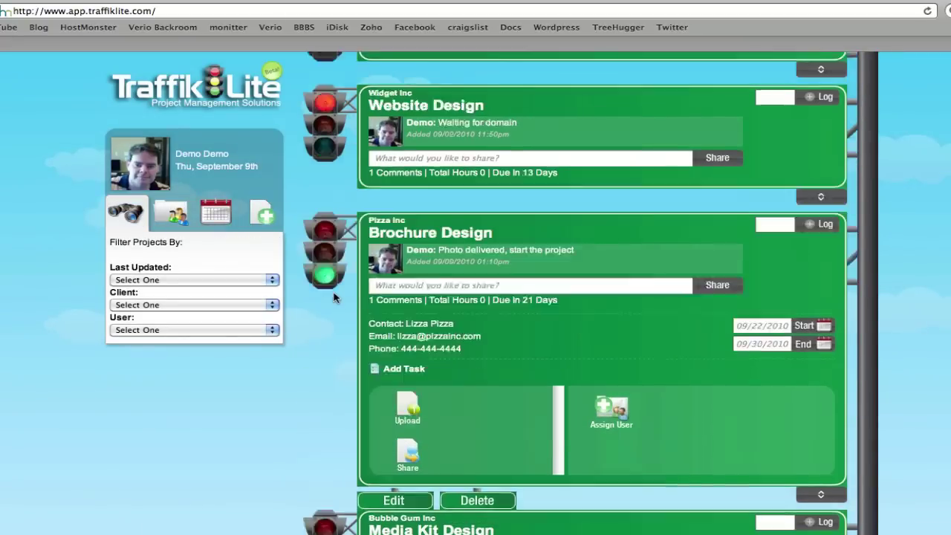
{"action": "scroll", "coordinate": [509, 440], "scroll_direction": "down", "scroll_amount": 2}
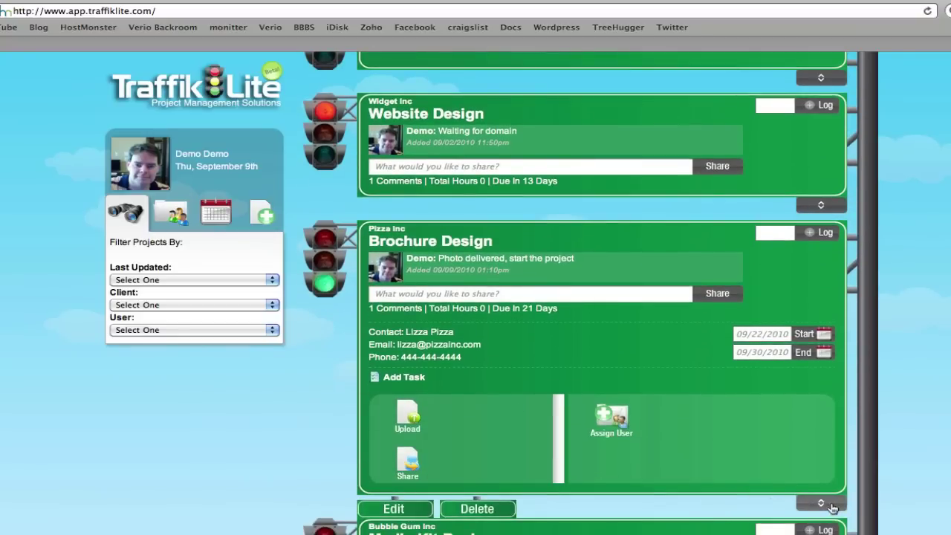
{"action": "left_click", "coordinate": [821, 506]}
{"action": "scroll", "coordinate": [191, 388], "scroll_direction": "up", "scroll_amount": 5}
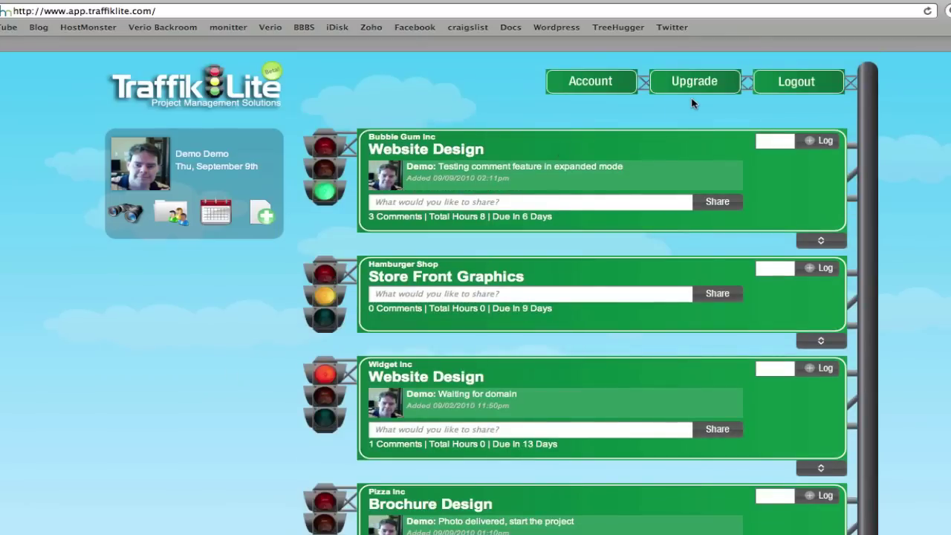
{"action": "left_click", "coordinate": [605, 84]}
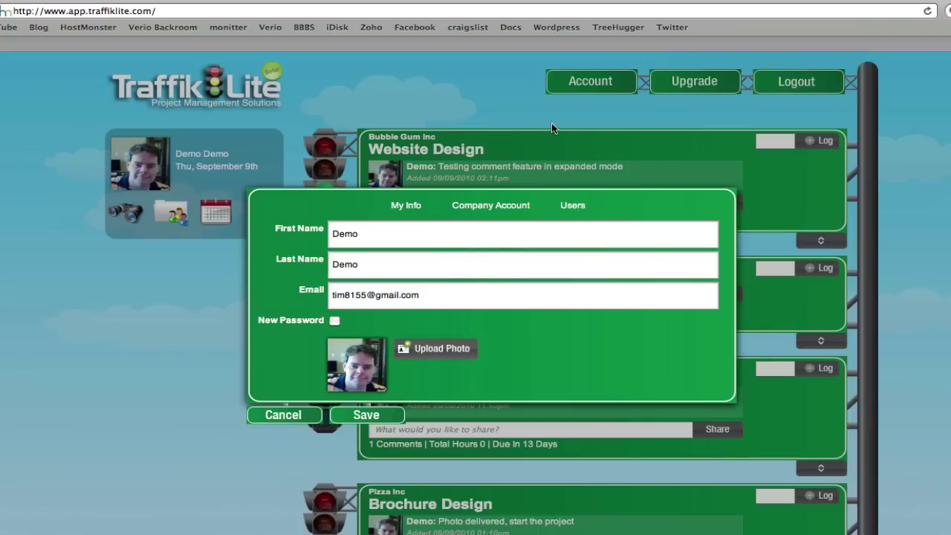
{"action": "left_click", "coordinate": [487, 210]}
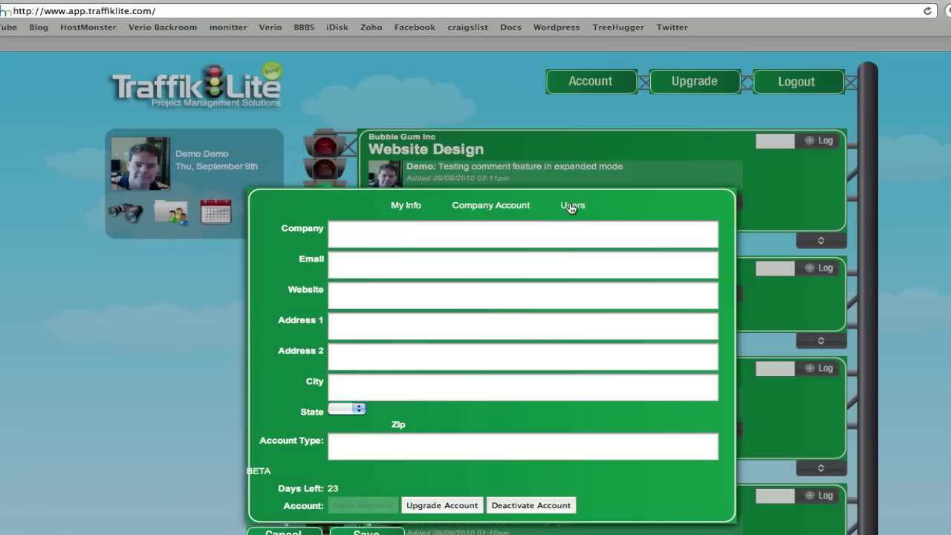
{"action": "left_click", "coordinate": [572, 207]}
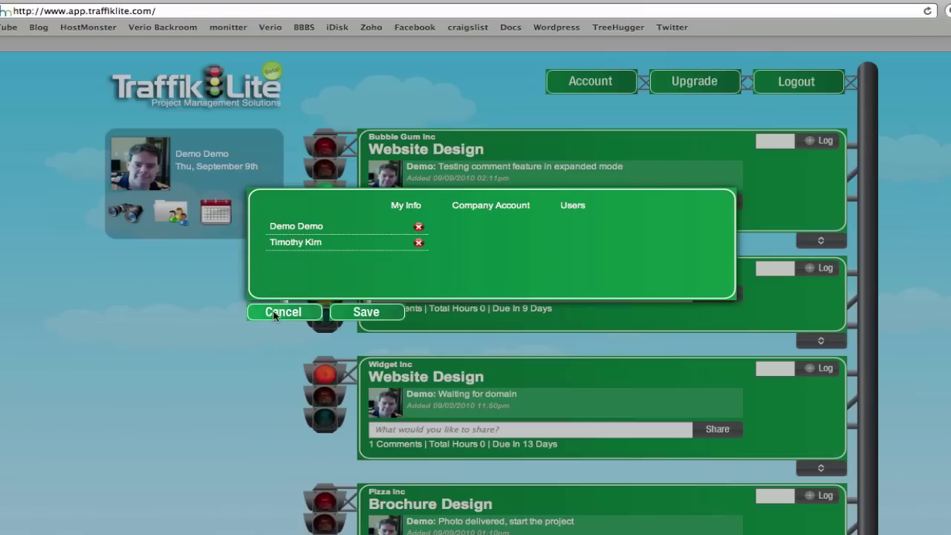
{"action": "left_click", "coordinate": [253, 317]}
{"action": "left_click", "coordinate": [172, 213]}
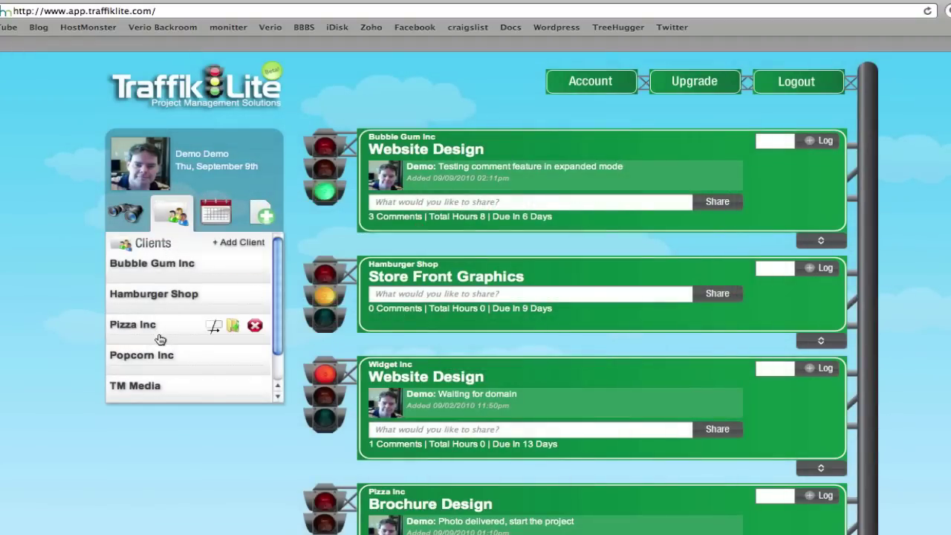
{"action": "scroll", "coordinate": [159, 338], "scroll_direction": "down", "scroll_amount": 3}
{"action": "scroll", "coordinate": [159, 338], "scroll_direction": "up", "scroll_amount": 5}
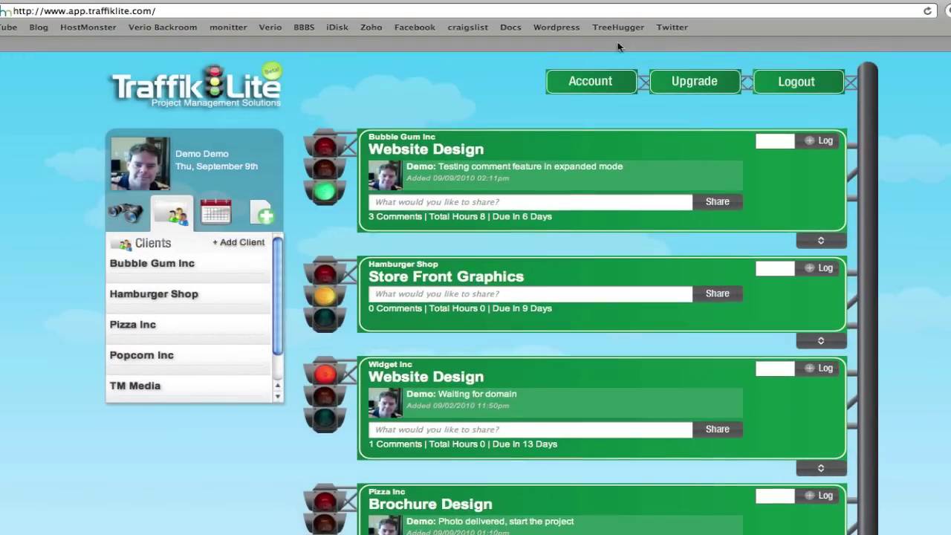
{"action": "left_click", "coordinate": [605, 79]}
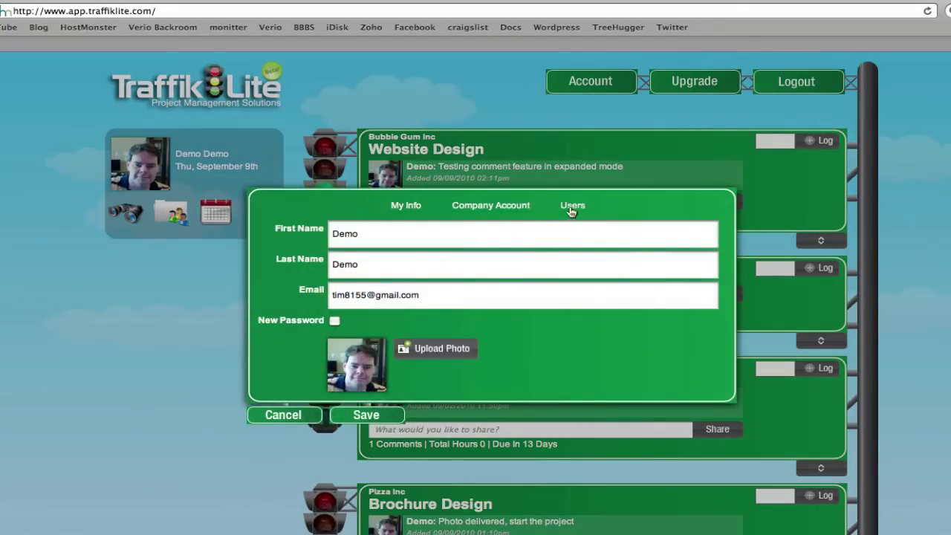
{"action": "left_click", "coordinate": [572, 208]}
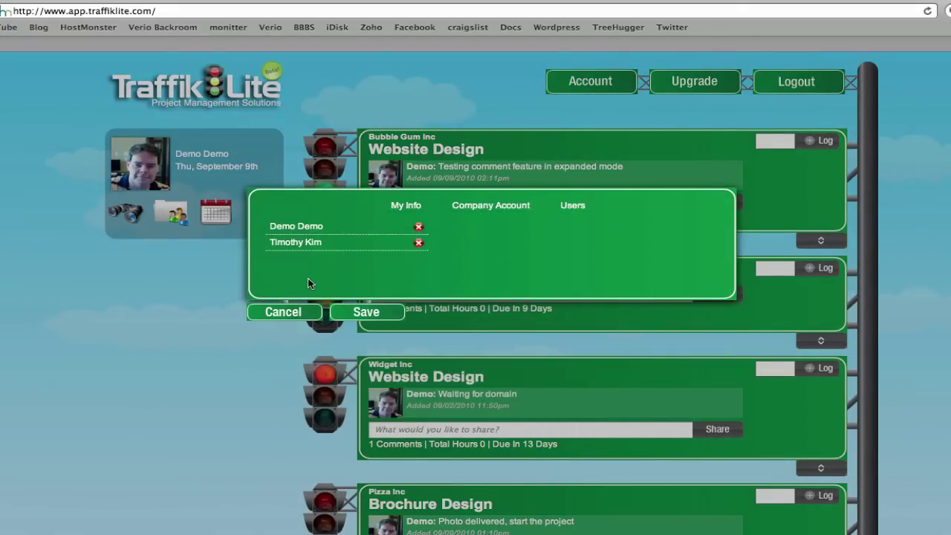
{"action": "left_click", "coordinate": [294, 316]}
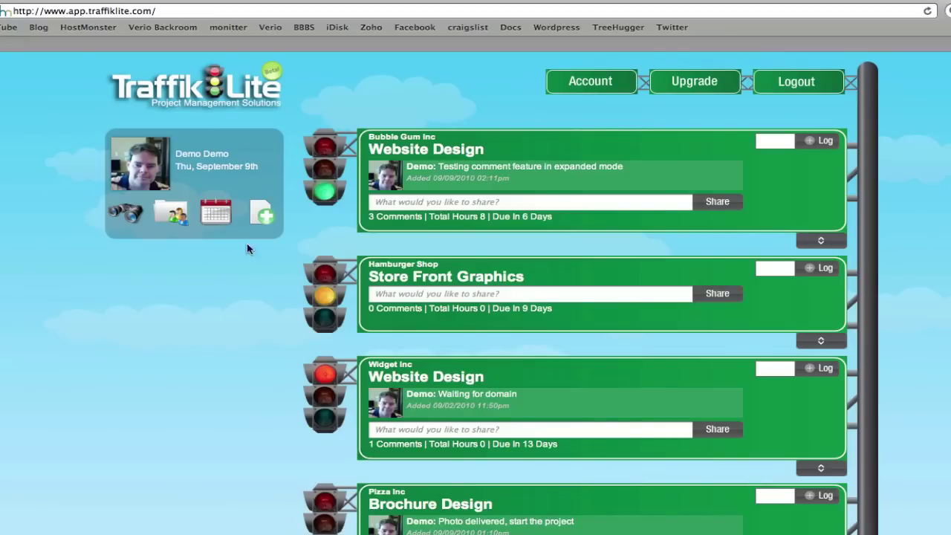
{"action": "scroll", "coordinate": [658, 497], "scroll_direction": "down", "scroll_amount": 2}
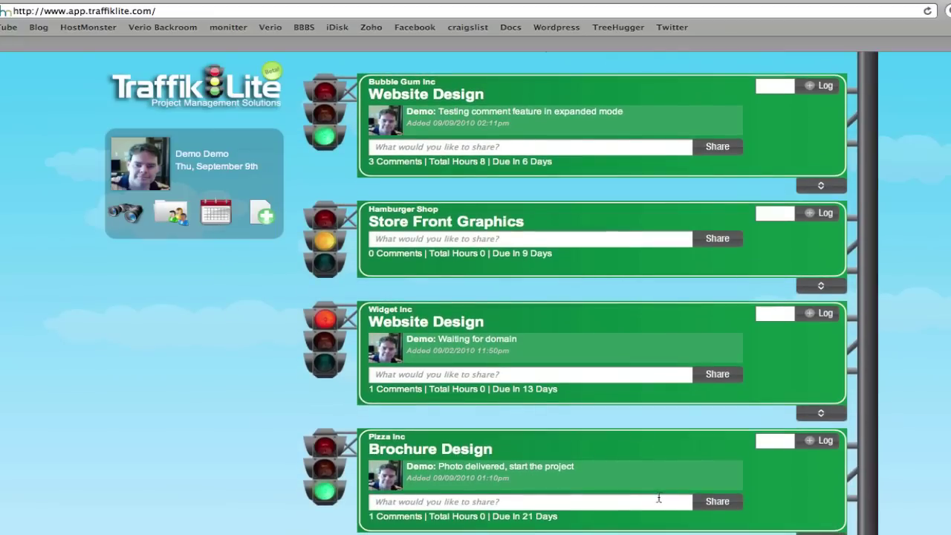
{"action": "scroll", "coordinate": [658, 496], "scroll_direction": "up", "scroll_amount": 2}
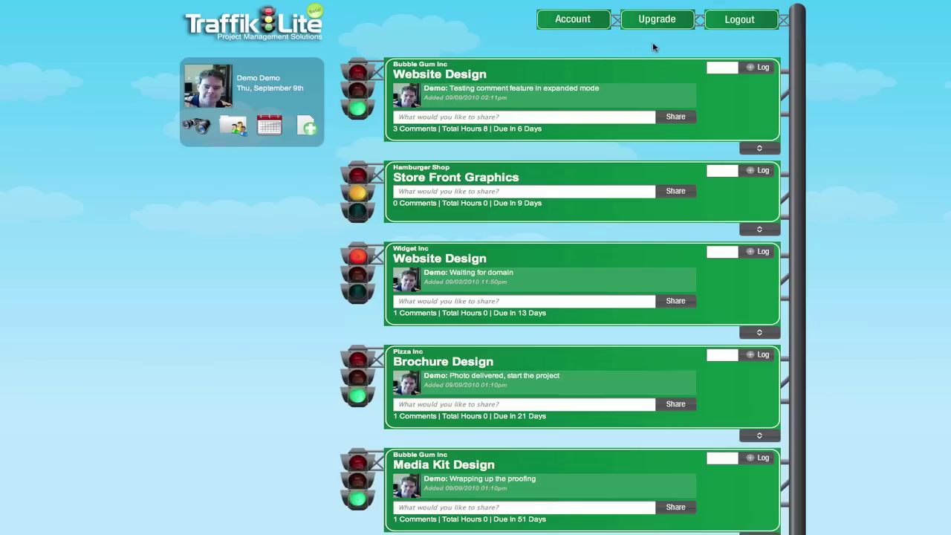
Step: Filter the projects to Hamburger Shop's from the Clients list, then clear that filter
{"action": "left_click", "coordinate": [236, 130]}
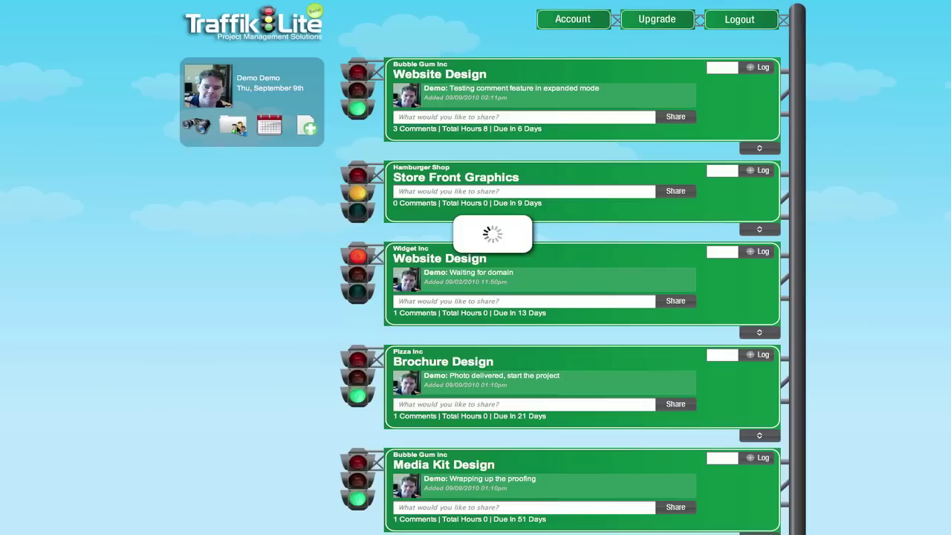
{"action": "left_click", "coordinate": [258, 304]}
{"action": "scroll", "coordinate": [631, 311], "scroll_direction": "down", "scroll_amount": 2}
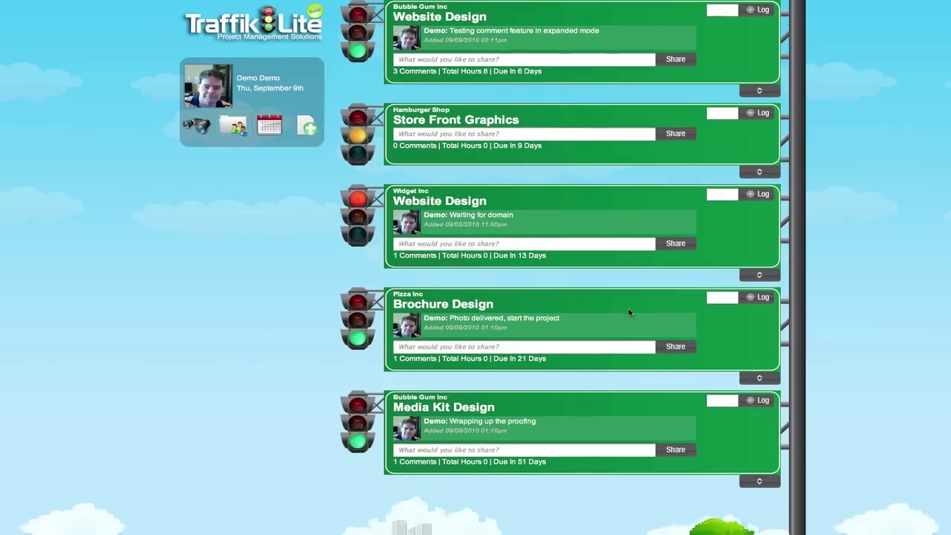
{"action": "scroll", "coordinate": [550, 287], "scroll_direction": "up", "scroll_amount": 2}
{"action": "scroll", "coordinate": [546, 282], "scroll_direction": "down", "scroll_amount": 7}
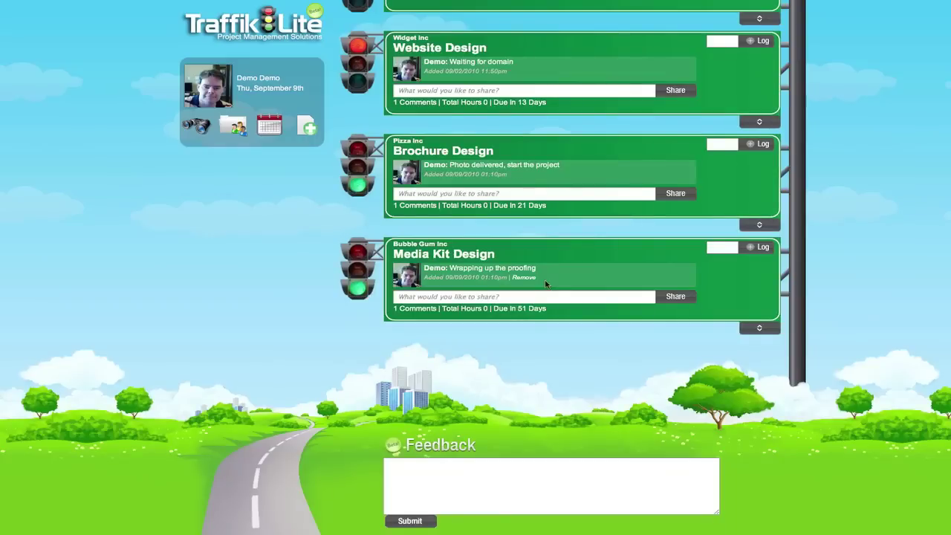
{"action": "scroll", "coordinate": [546, 283], "scroll_direction": "up", "scroll_amount": 7}
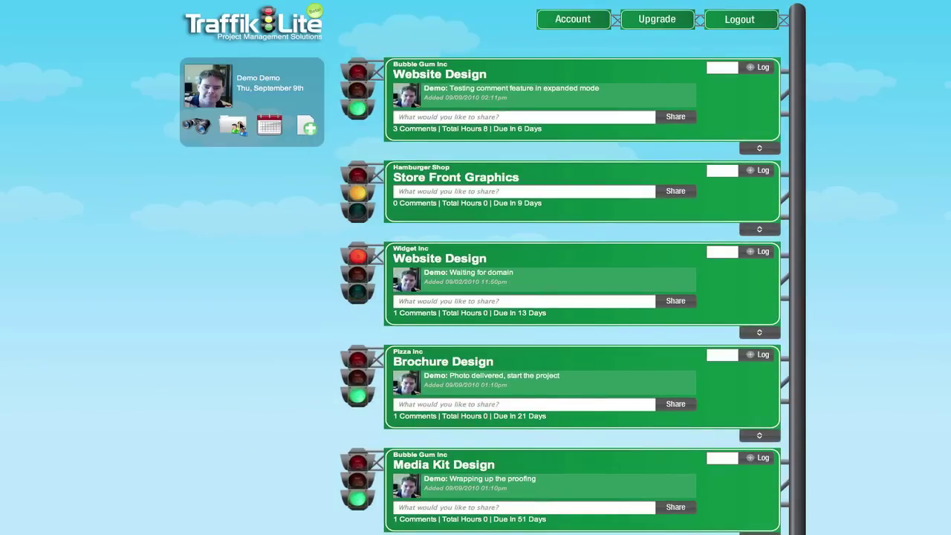
{"action": "left_click", "coordinate": [240, 125]}
{"action": "mouse_move", "coordinate": [219, 176]}
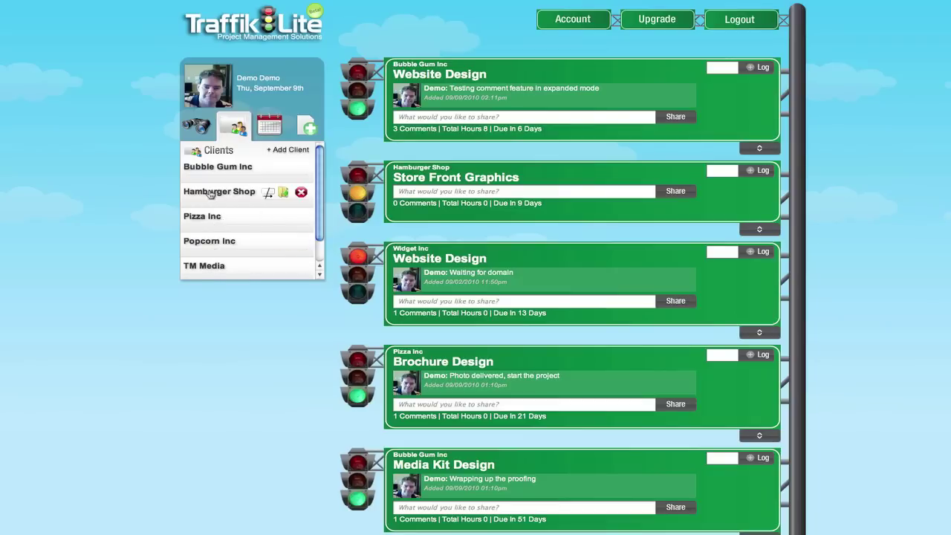
{"action": "left_click", "coordinate": [210, 194]}
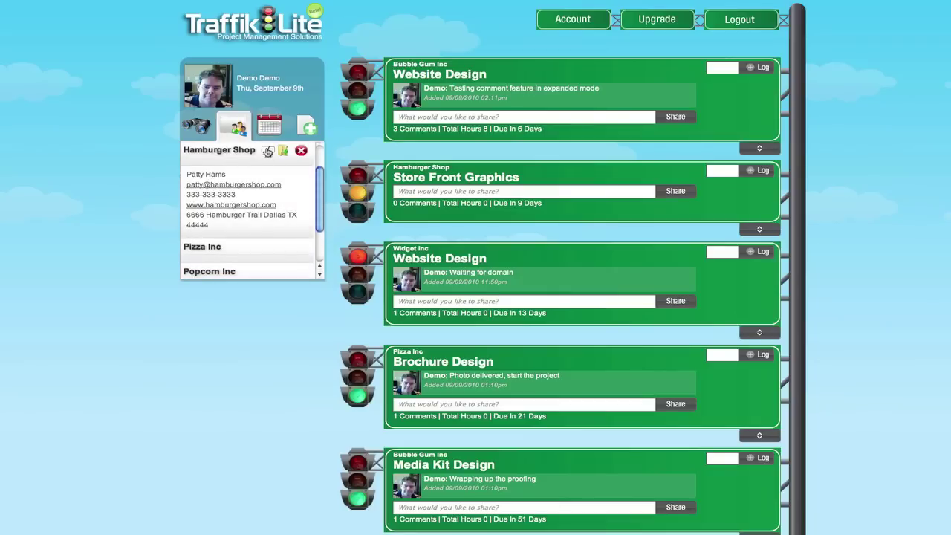
{"action": "left_click", "coordinate": [268, 152]}
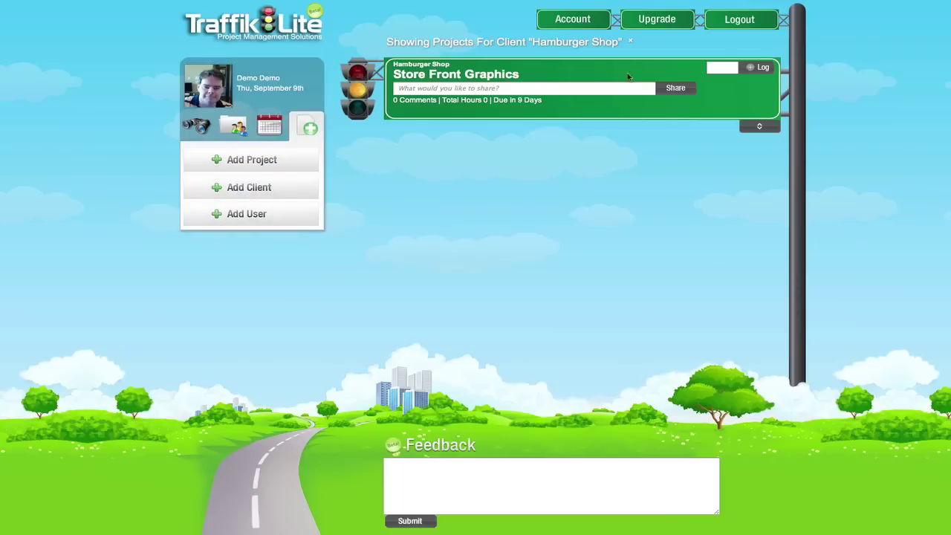
{"action": "left_click", "coordinate": [631, 43]}
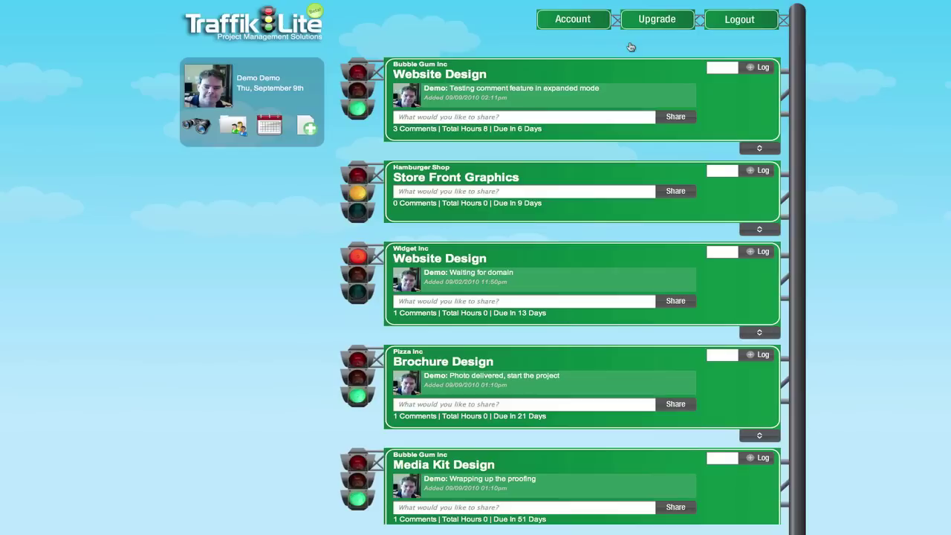
Step: Show only projects last updated within 7 days, then remove the filter
{"action": "left_click", "coordinate": [201, 128]}
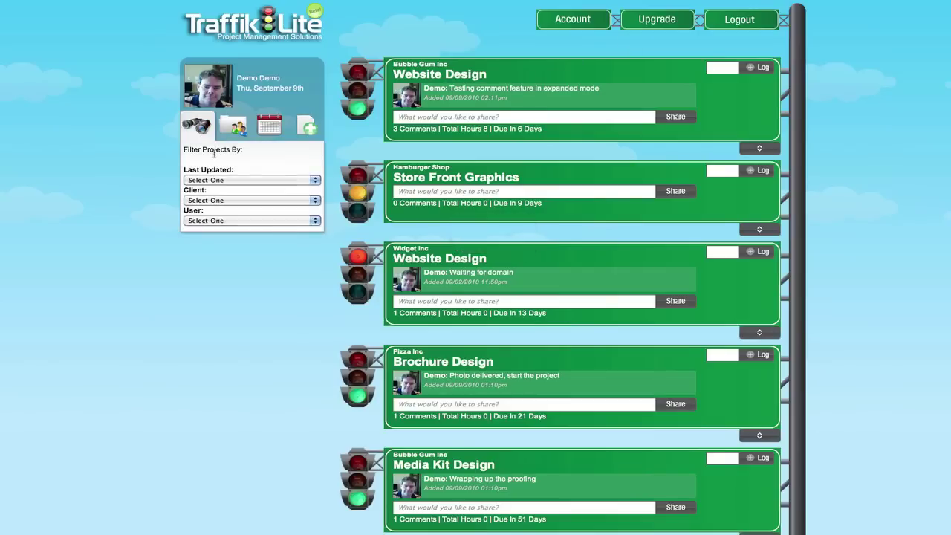
{"action": "left_click", "coordinate": [226, 182]}
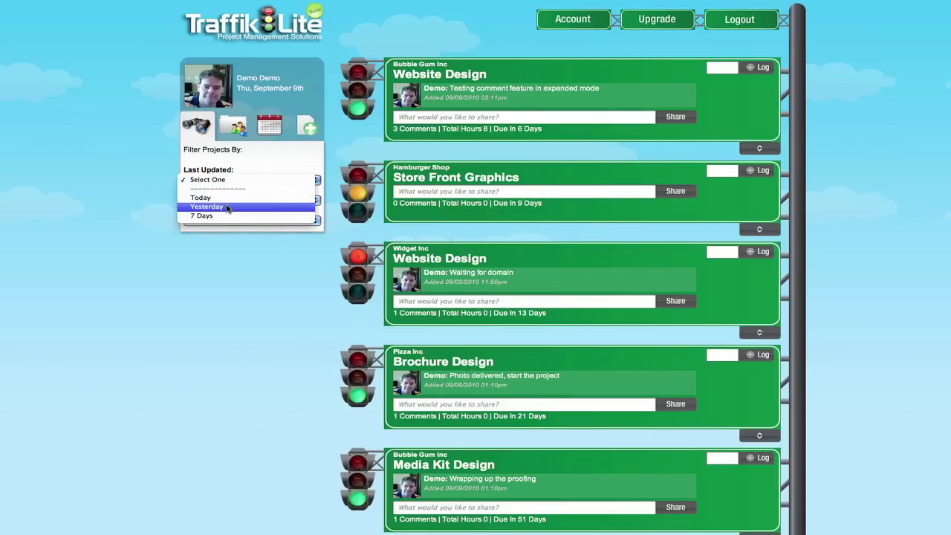
{"action": "left_click", "coordinate": [227, 216]}
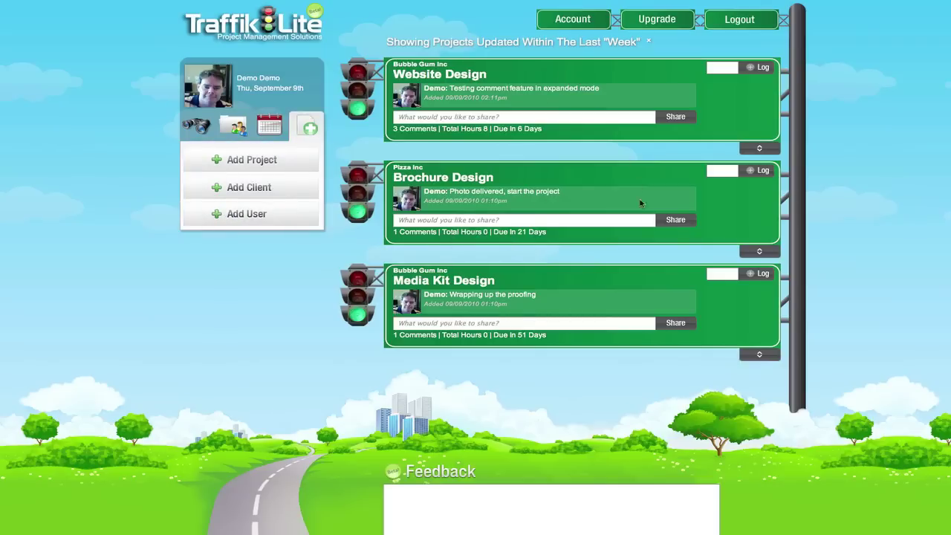
{"action": "left_click", "coordinate": [648, 43]}
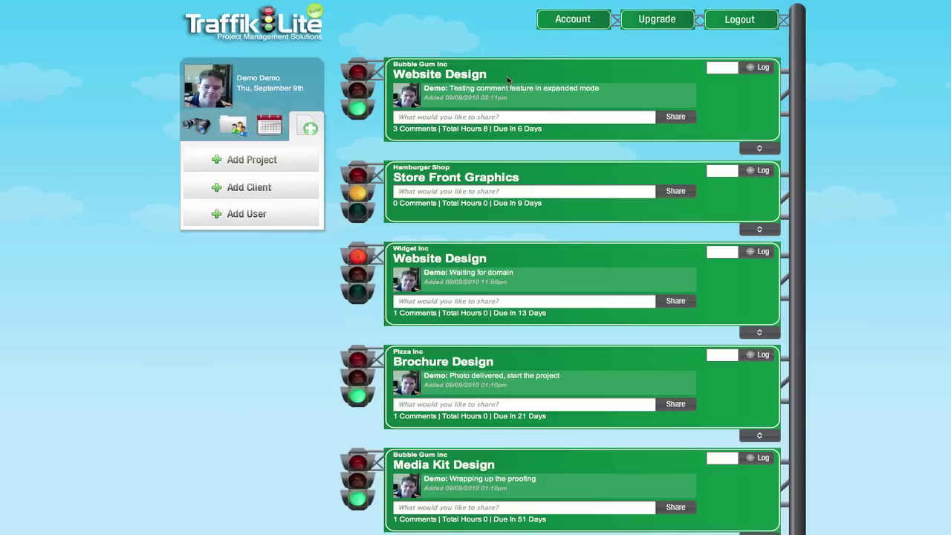
{"action": "mouse_move", "coordinate": [553, 99]}
{"action": "scroll", "coordinate": [553, 98], "scroll_direction": "down", "scroll_amount": 2}
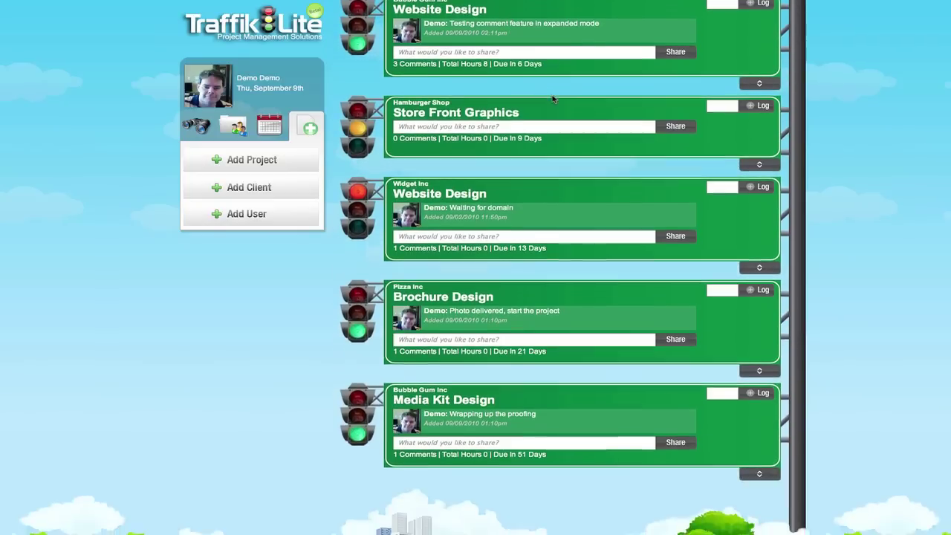
{"action": "scroll", "coordinate": [553, 99], "scroll_direction": "up", "scroll_amount": 2}
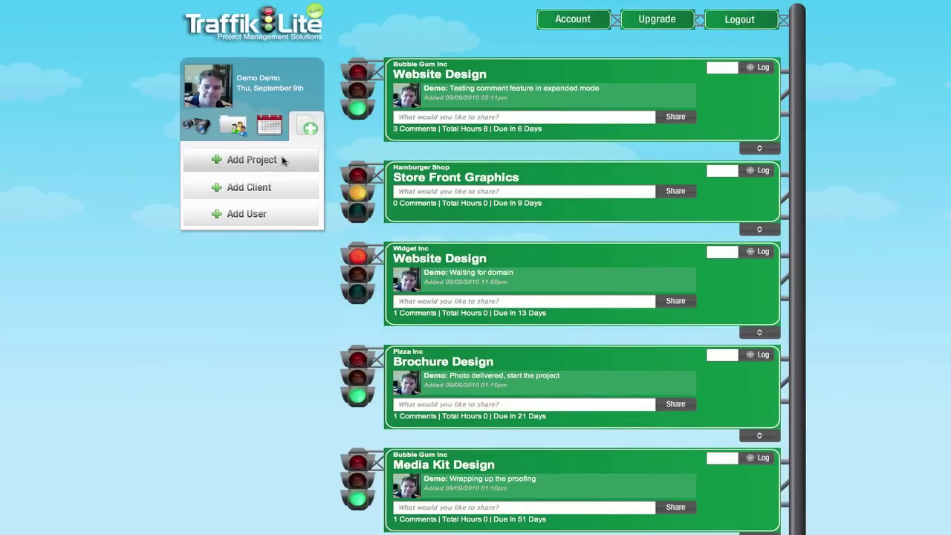
{"action": "scroll", "coordinate": [282, 161], "scroll_direction": "down", "scroll_amount": 3}
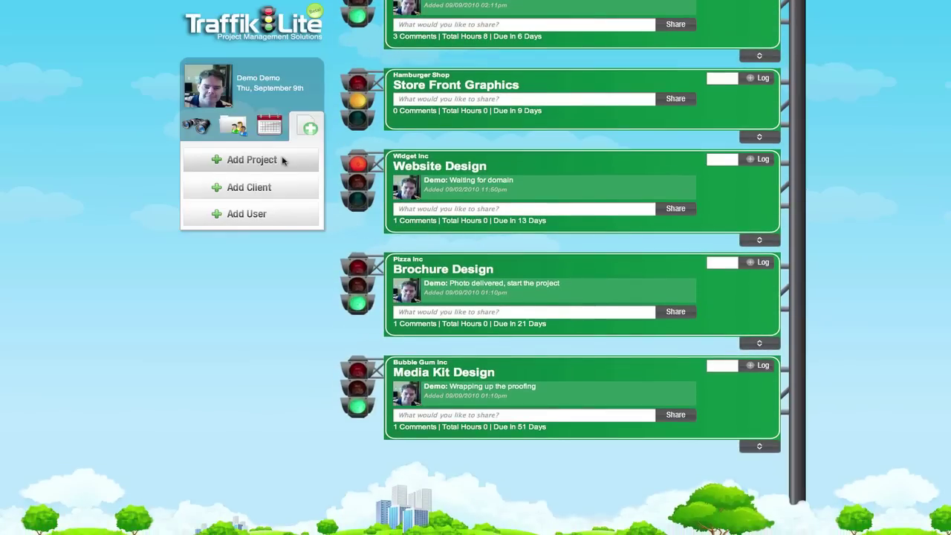
{"action": "scroll", "coordinate": [283, 162], "scroll_direction": "down", "scroll_amount": 3}
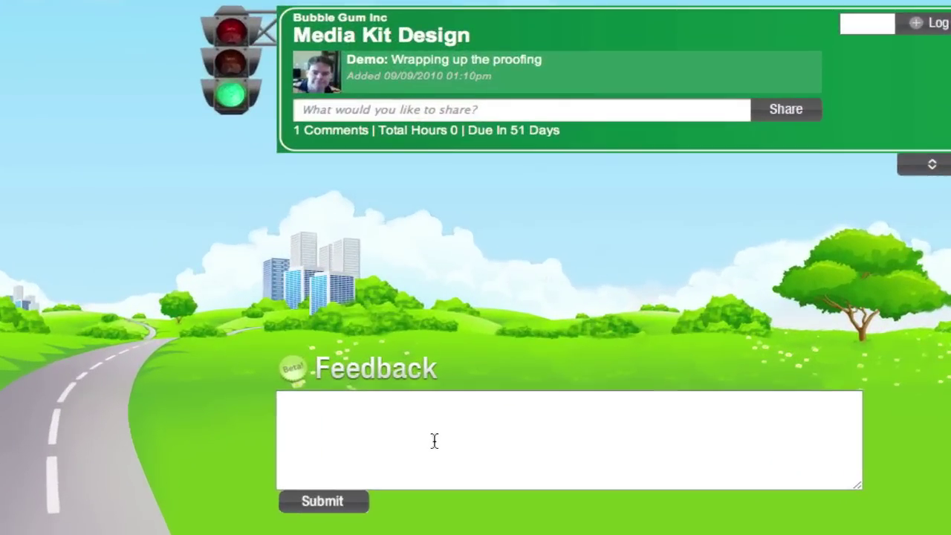
{"action": "left_click", "coordinate": [434, 441]}
{"action": "scroll", "coordinate": [436, 441], "scroll_direction": "up", "scroll_amount": 1}
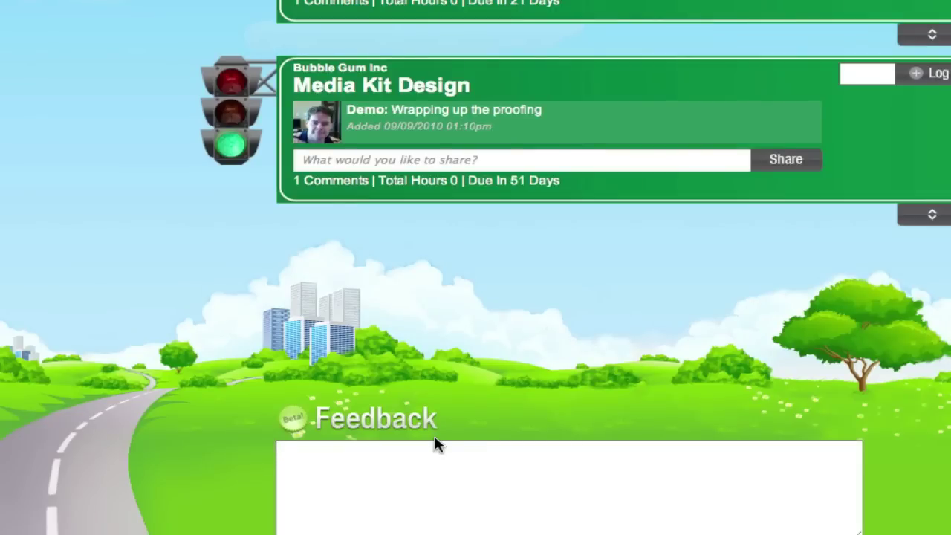
{"action": "scroll", "coordinate": [436, 444], "scroll_direction": "up", "scroll_amount": 5}
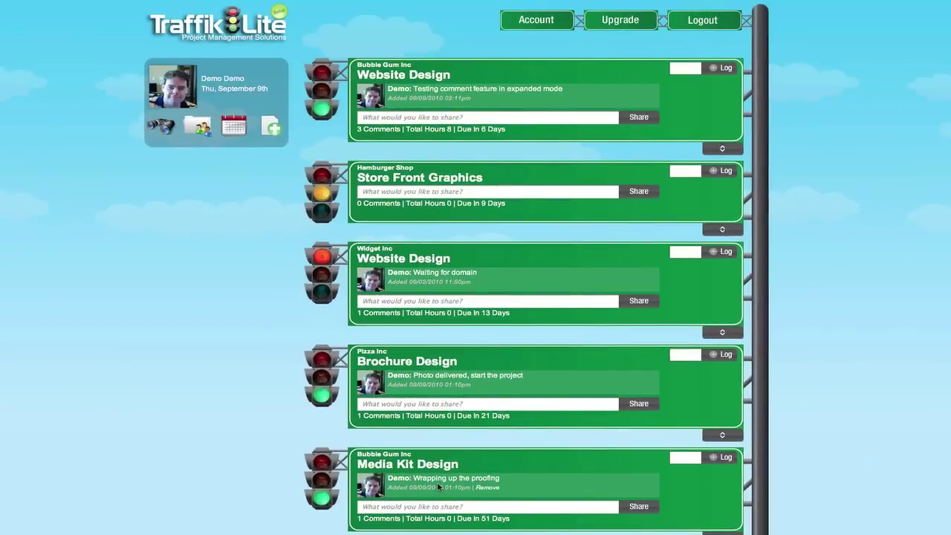
{"action": "scroll", "coordinate": [438, 487], "scroll_direction": "down", "scroll_amount": 5}
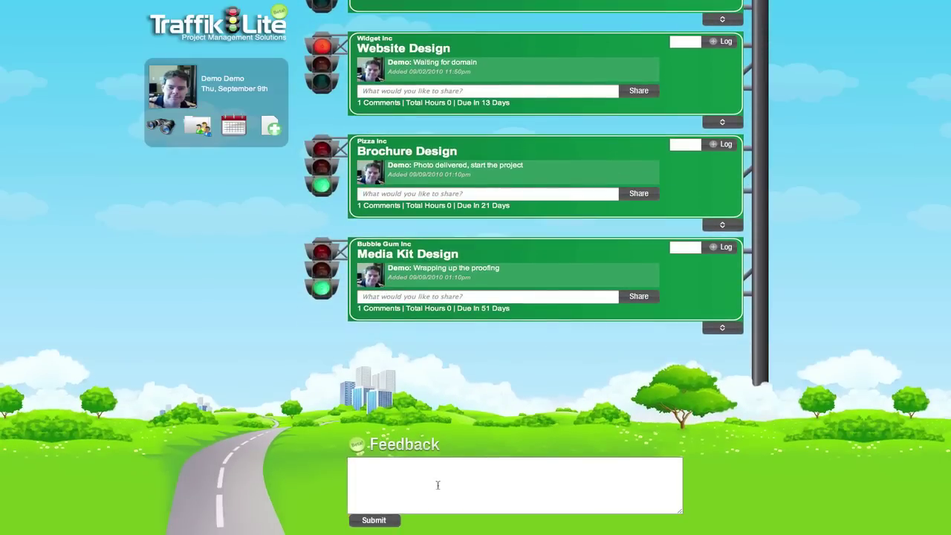
{"action": "scroll", "coordinate": [438, 485], "scroll_direction": "up", "scroll_amount": 5}
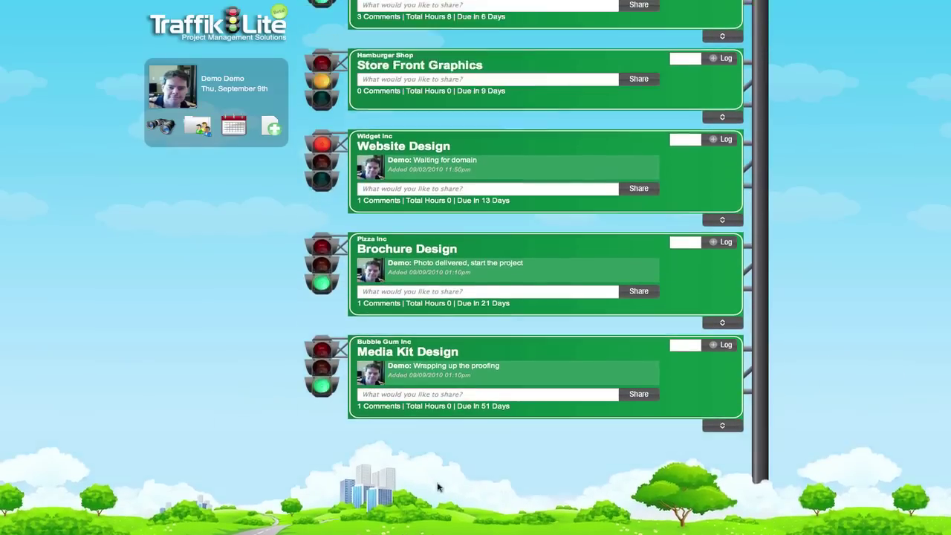